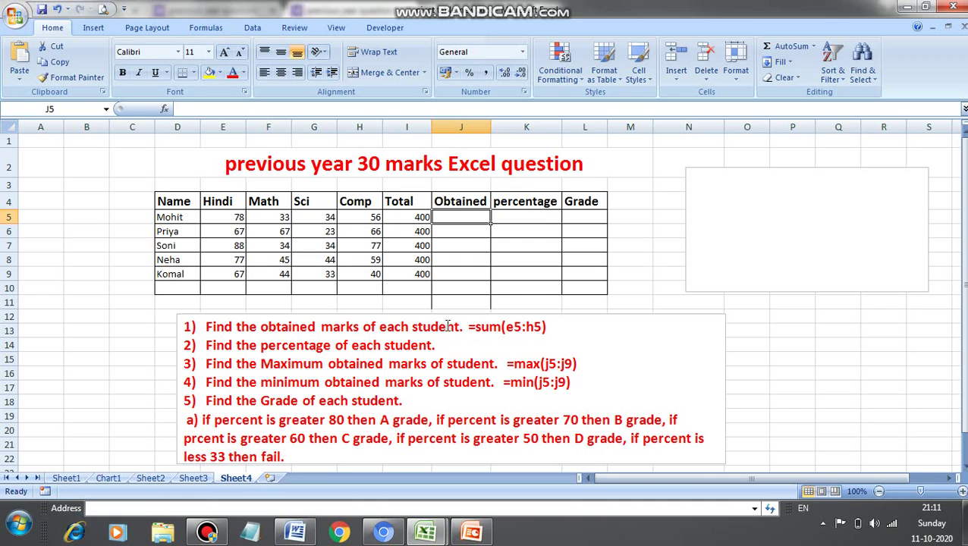
Try the range formula =SUM(E5:H5) in the first student's Obtained cell J5, and clear the cell again
{"action": "left_click", "coordinate": [460, 217]}
{"action": "type", "text": "="}
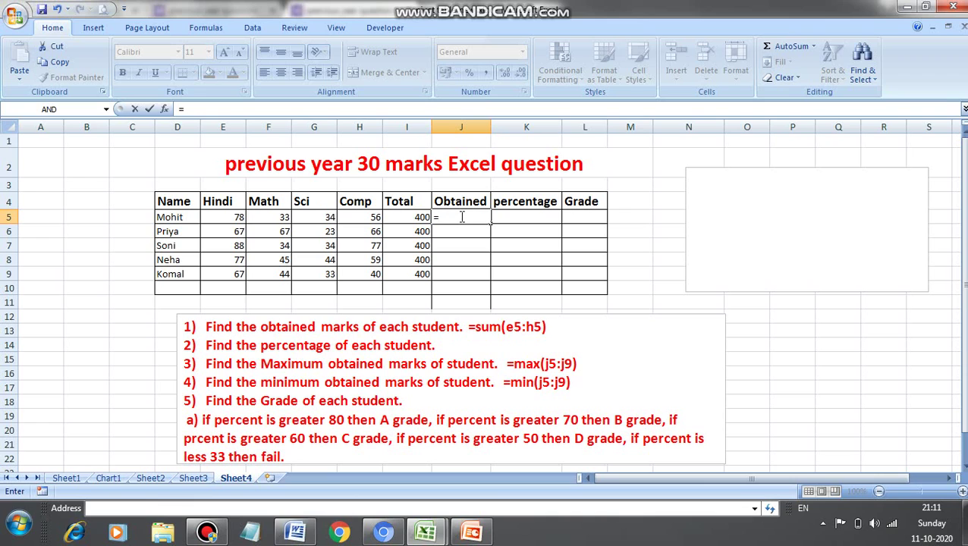
{"action": "type", "text": "su"}
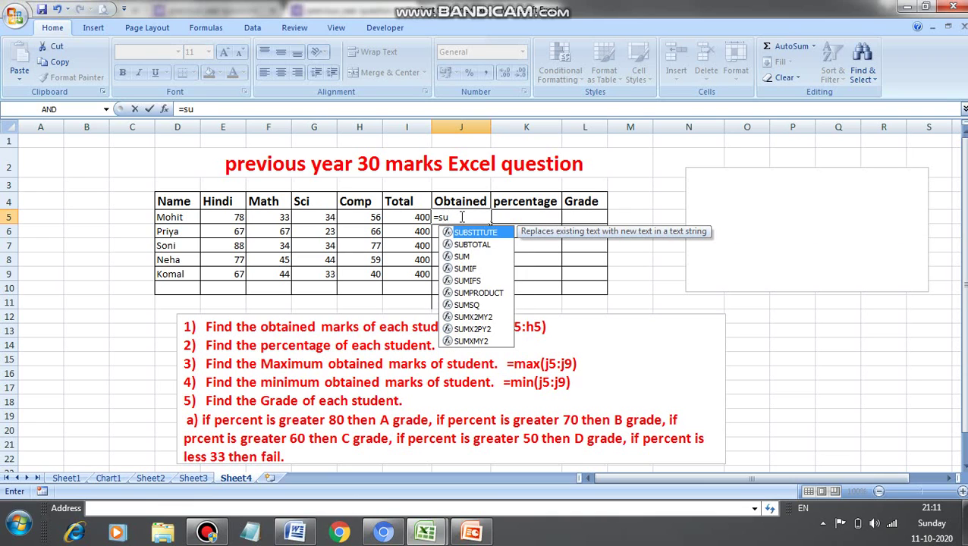
{"action": "type", "text": "m"}
{"action": "key", "text": "Tab"}
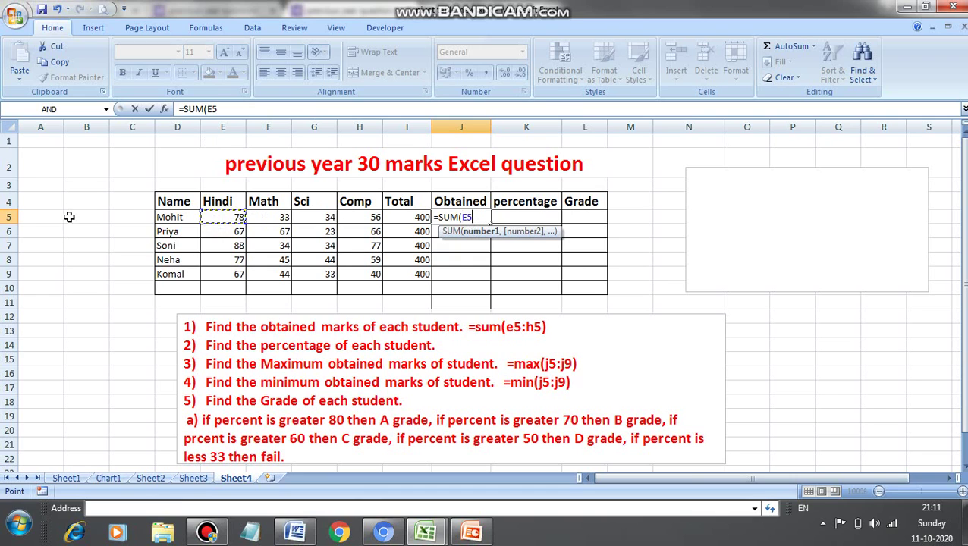
{"action": "left_click_drag", "start_coordinate": [202, 217], "coordinate": [363, 222]}
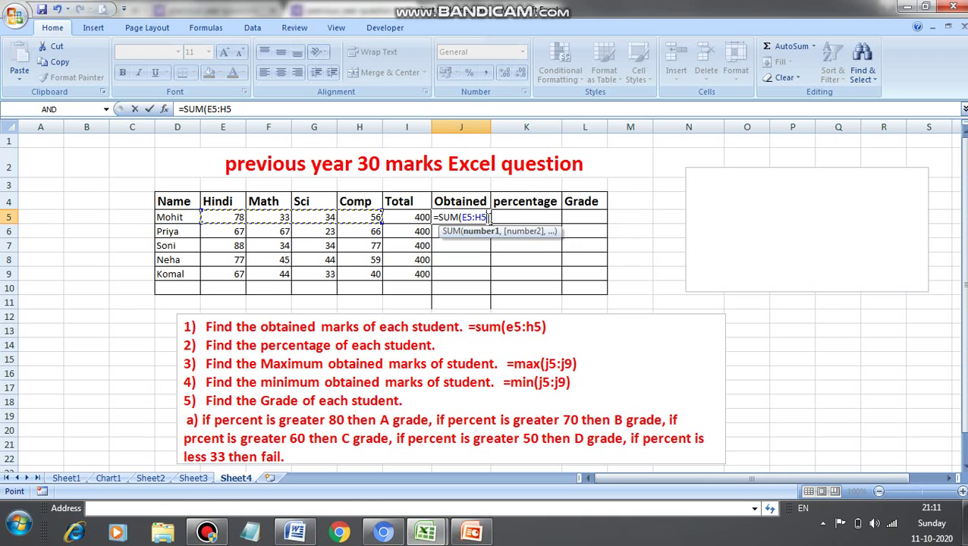
{"action": "type", "text": ")"}
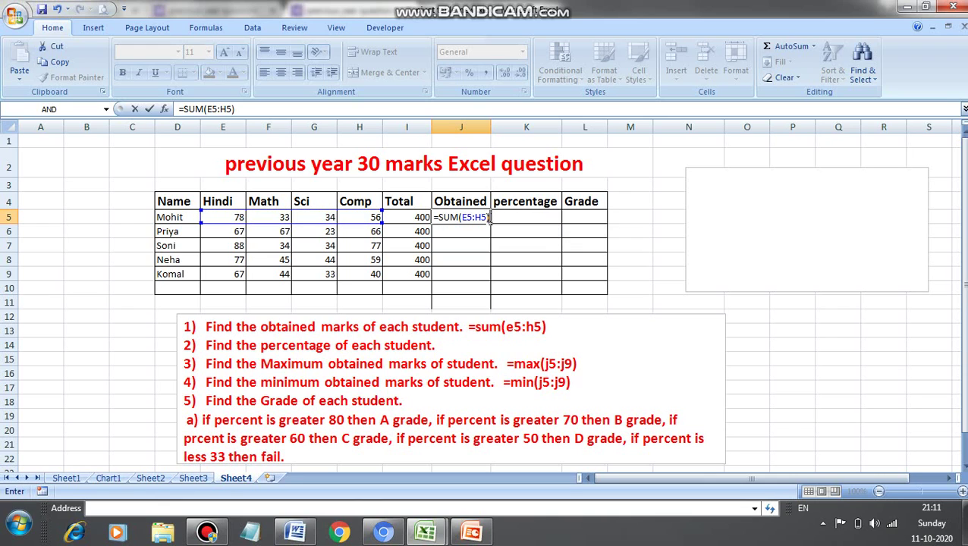
{"action": "key", "text": "Return"}
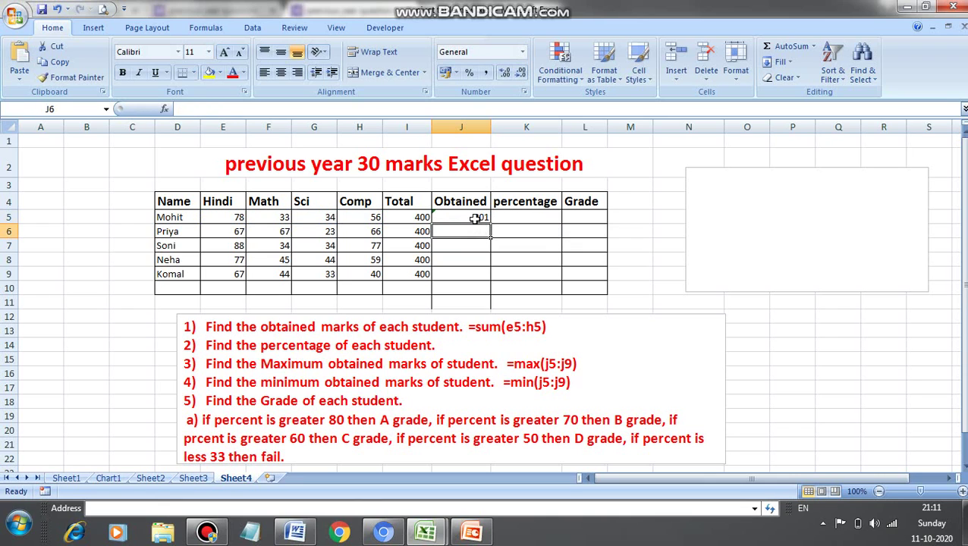
{"action": "left_click", "coordinate": [483, 217]}
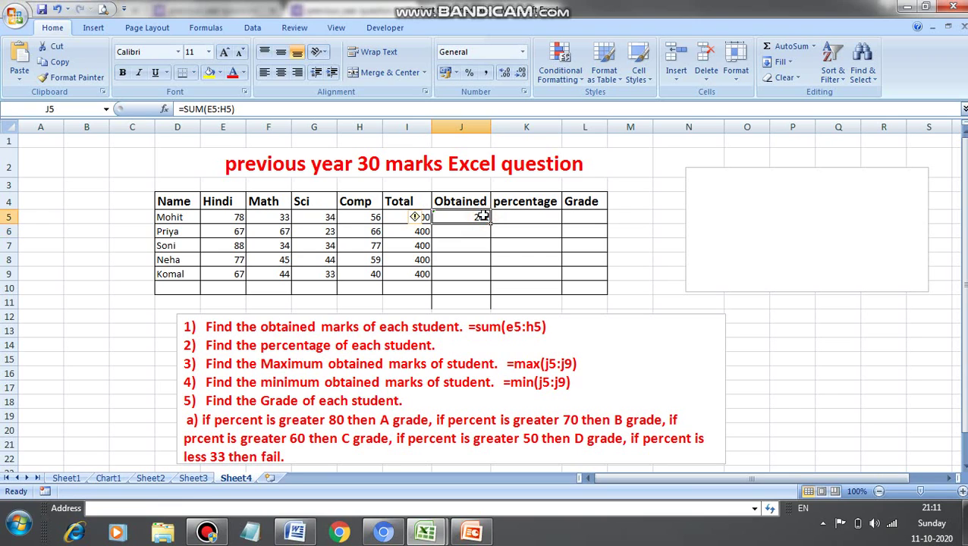
{"action": "key", "text": "Delete"}
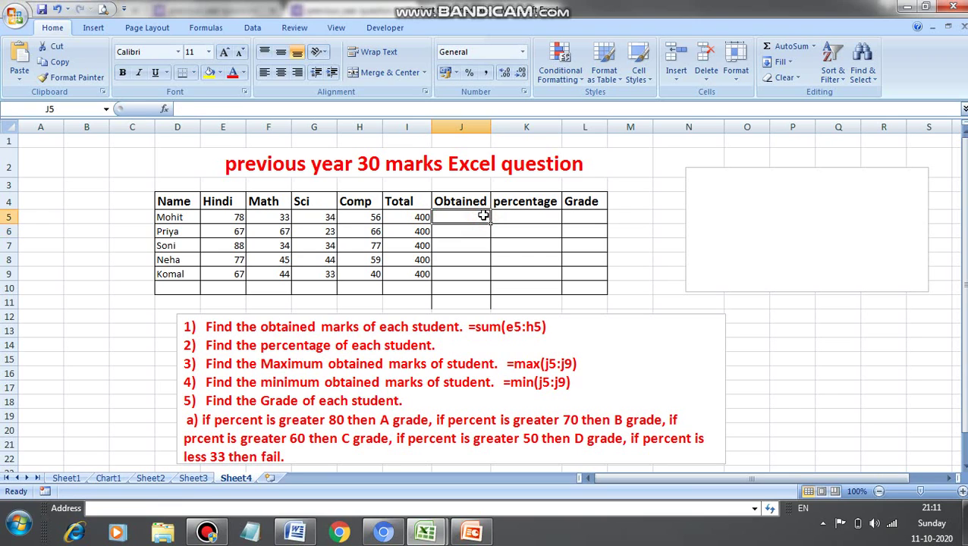
Total the first student's marks in J5 with =sum(E5,F5,G5,H5) and fill the formula down to J9
{"action": "type", "text": "=su"}
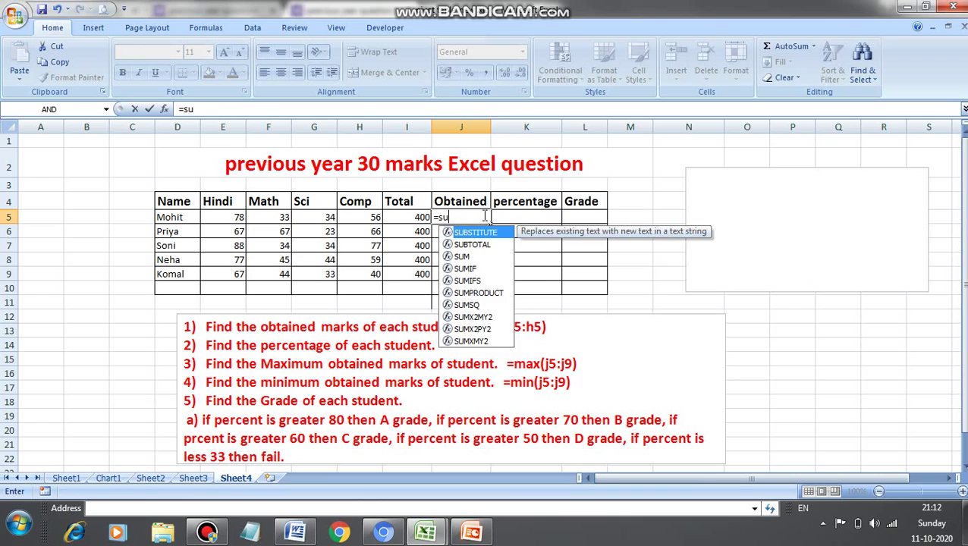
{"action": "type", "text": "m("}
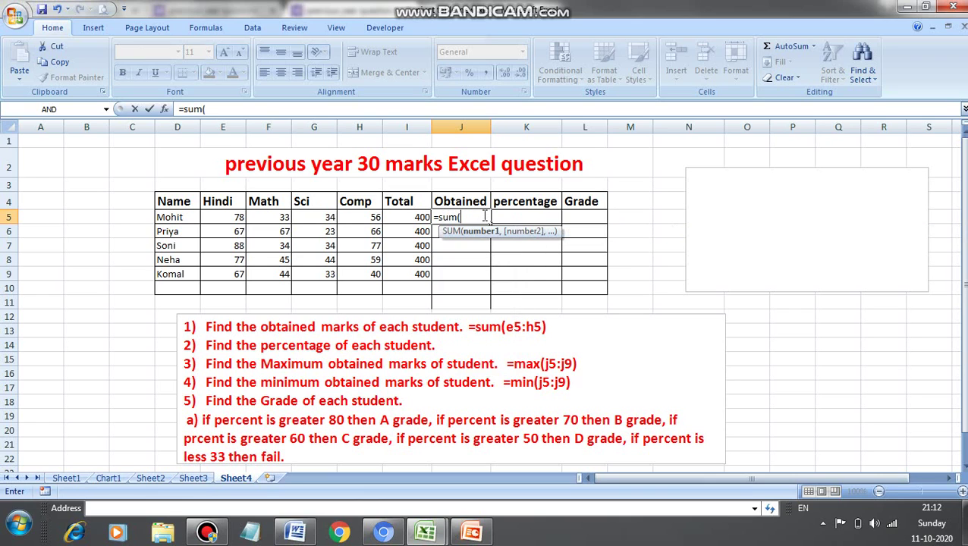
{"action": "left_click", "coordinate": [238, 217]}
{"action": "type", "text": ","}
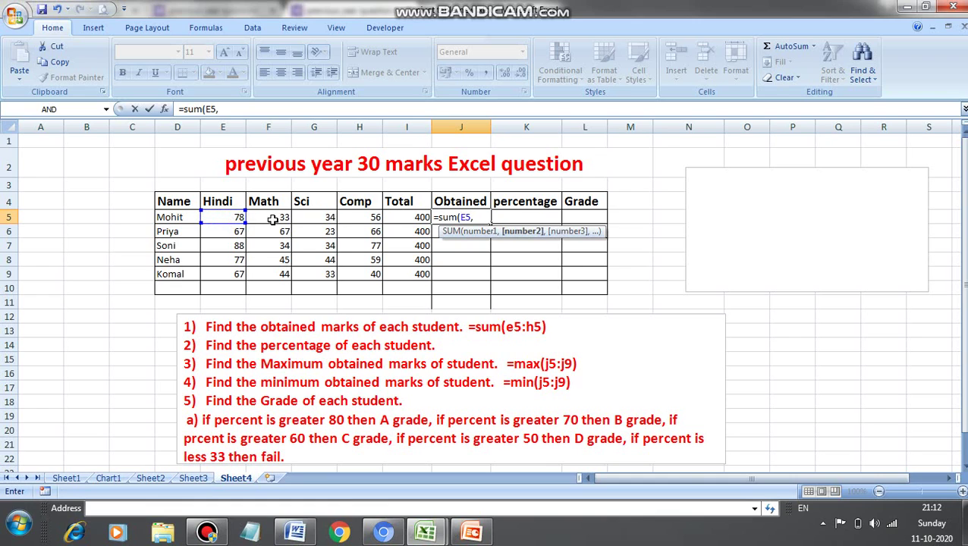
{"action": "left_click", "coordinate": [276, 220]}
{"action": "type", "text": ","}
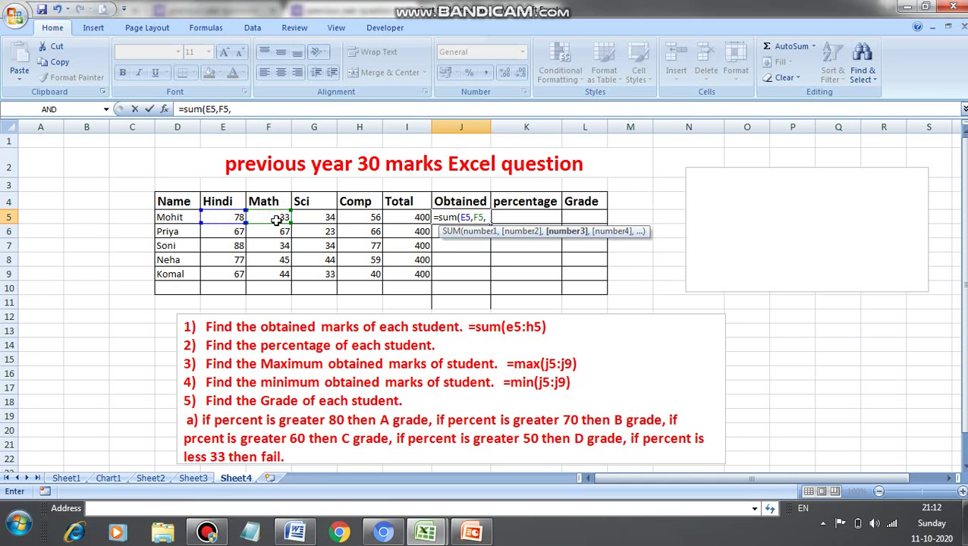
{"action": "left_click", "coordinate": [324, 217]}
{"action": "type", "text": ","}
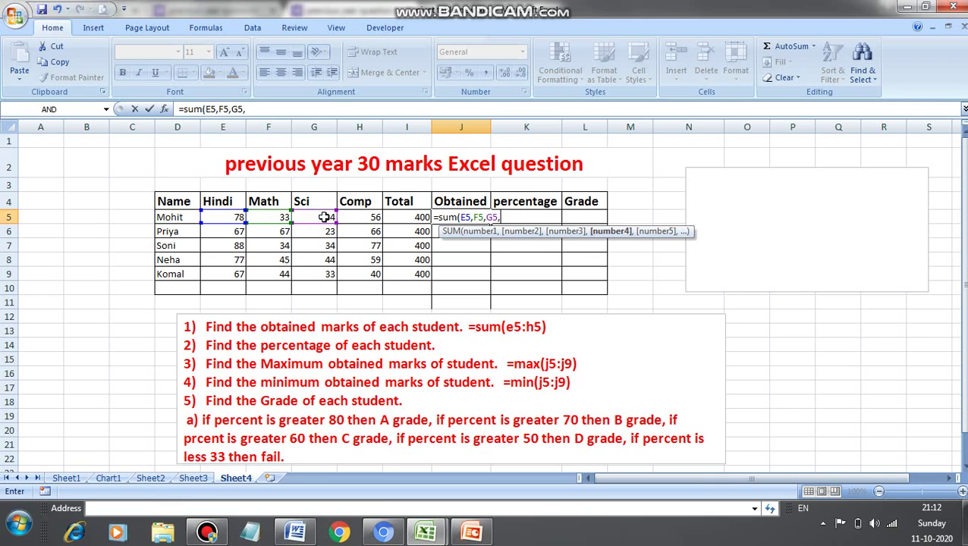
{"action": "left_click", "coordinate": [357, 221]}
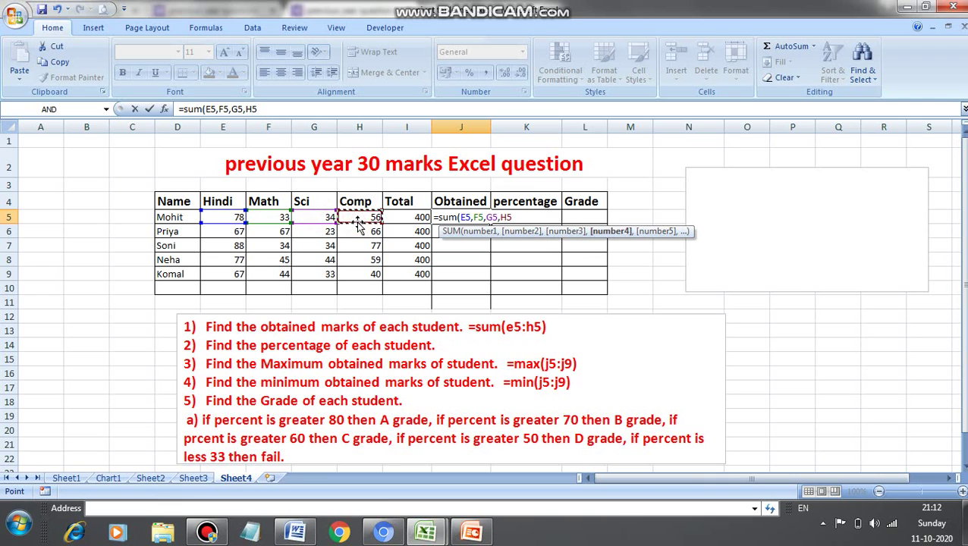
{"action": "type", "text": ")"}
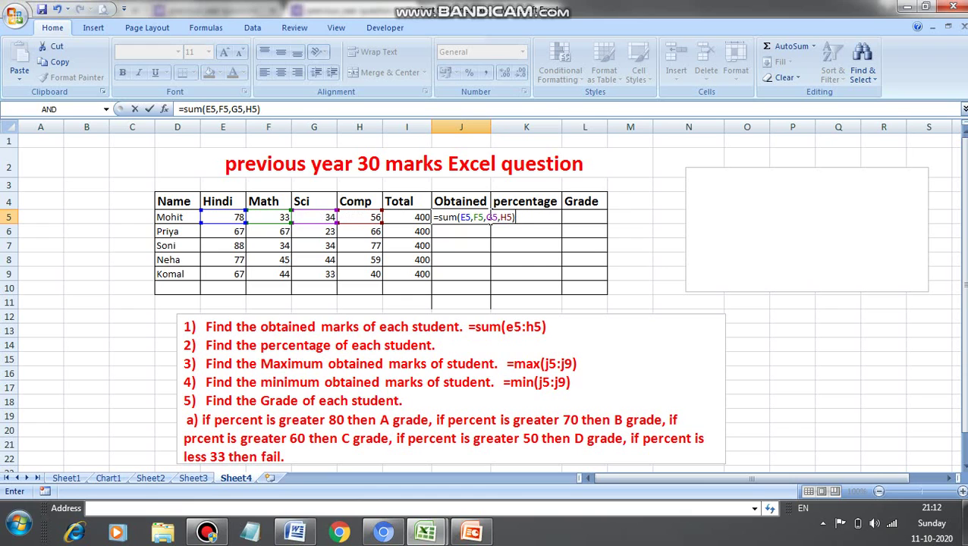
{"action": "key", "text": "Return"}
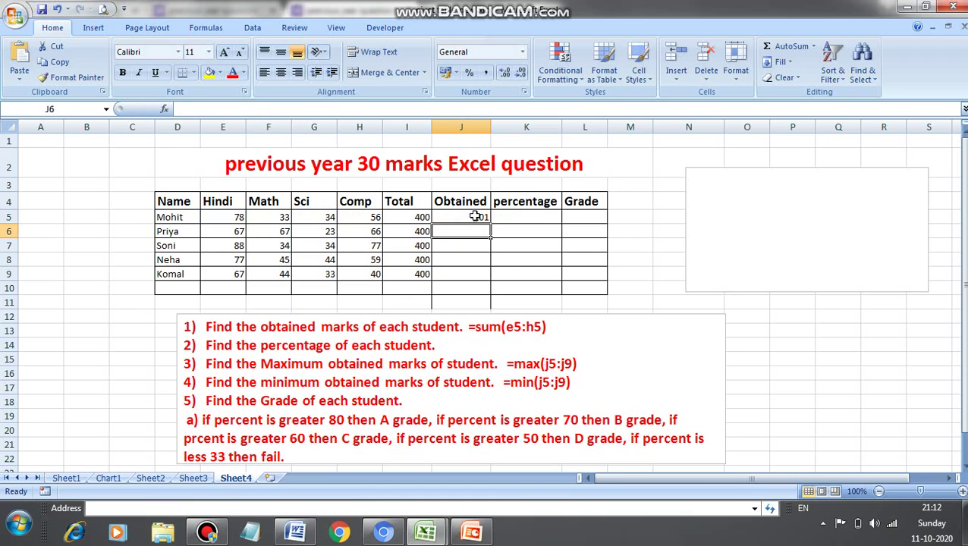
{"action": "left_click", "coordinate": [475, 217]}
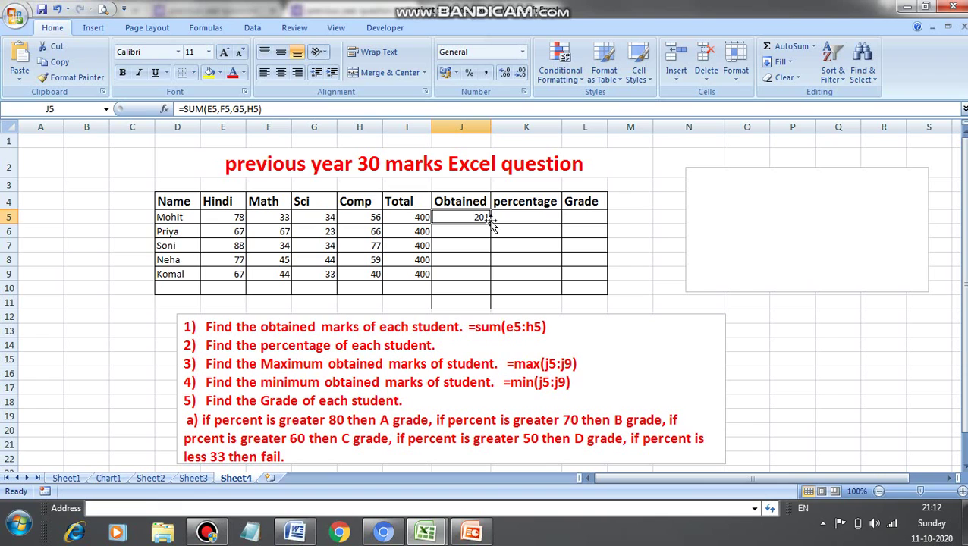
{"action": "double_click", "coordinate": [490, 224]}
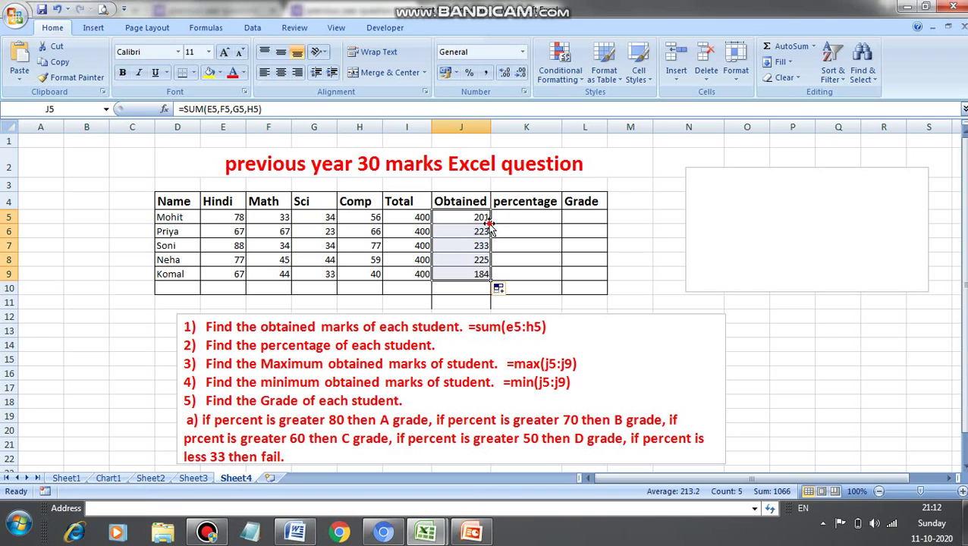
Write the lines "=sum(e5,f5,g5,h5)", "=sum(78,33,34,56)" and "201" in the empty text box, dismissing the colour scheme dialog
{"action": "left_click", "coordinate": [736, 198]}
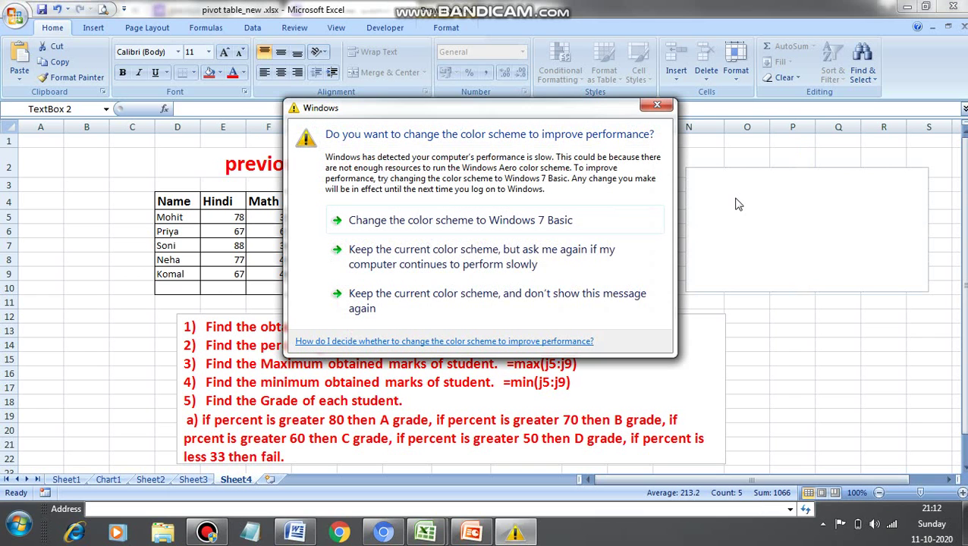
{"action": "left_click", "coordinate": [657, 106]}
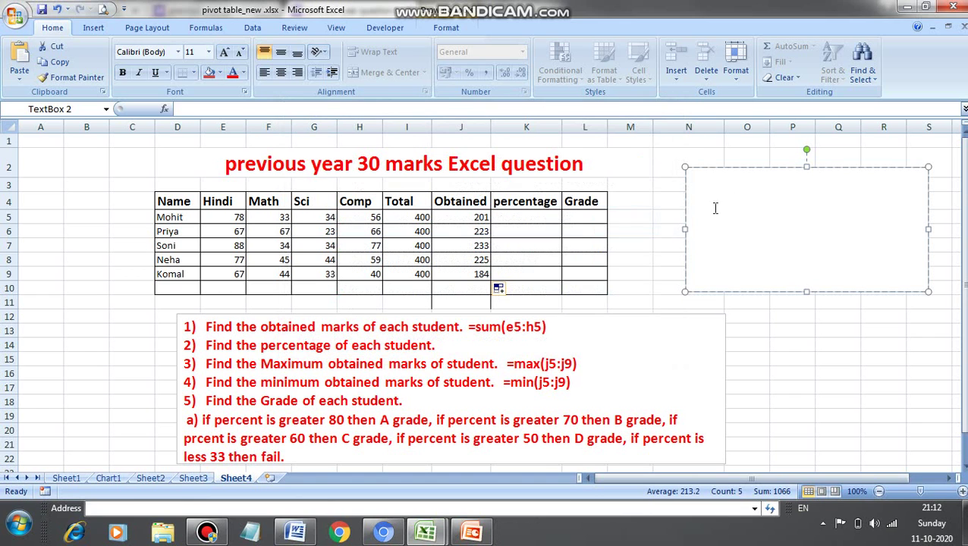
{"action": "type", "text": "=sum(e5,f5,g5,"}
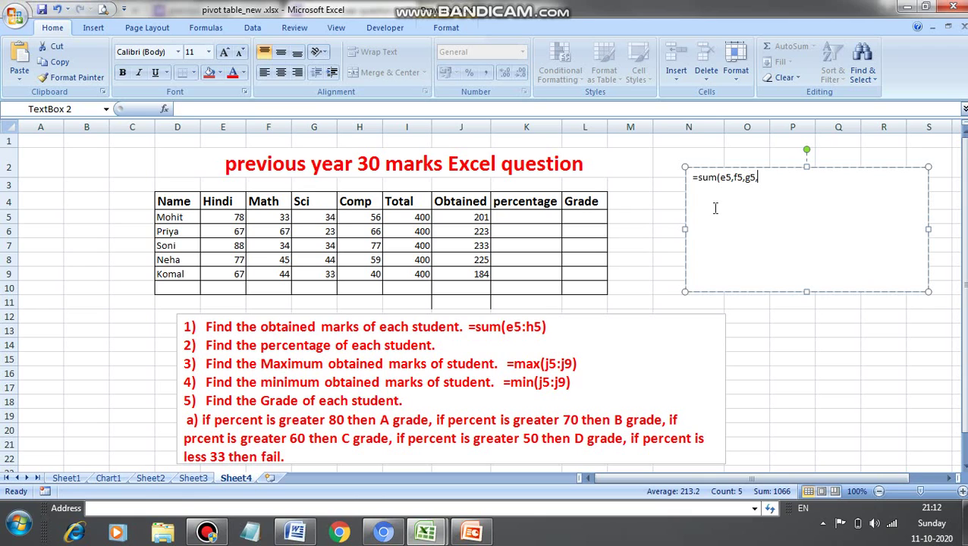
{"action": "type", "text": "h5)"}
{"action": "key", "text": "BackSpace"}
{"action": "type", "text": "=sum(78,33,34,56"}
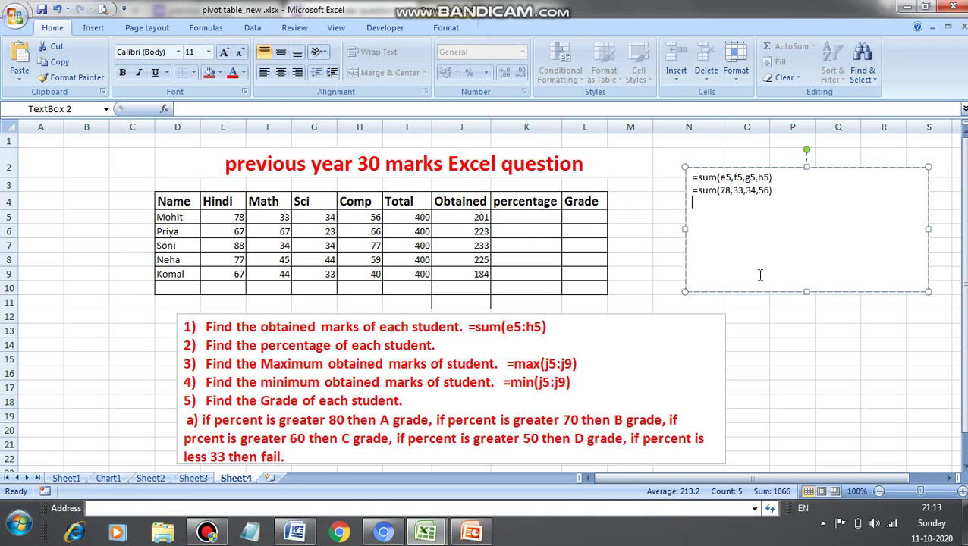
{"action": "type", "text": "201"}
Label the text box note's first line "a)", add a "b)" line at its end, and indent the second and third lines
{"action": "left_click", "coordinate": [690, 177]}
{"action": "type", "text": "a)"}
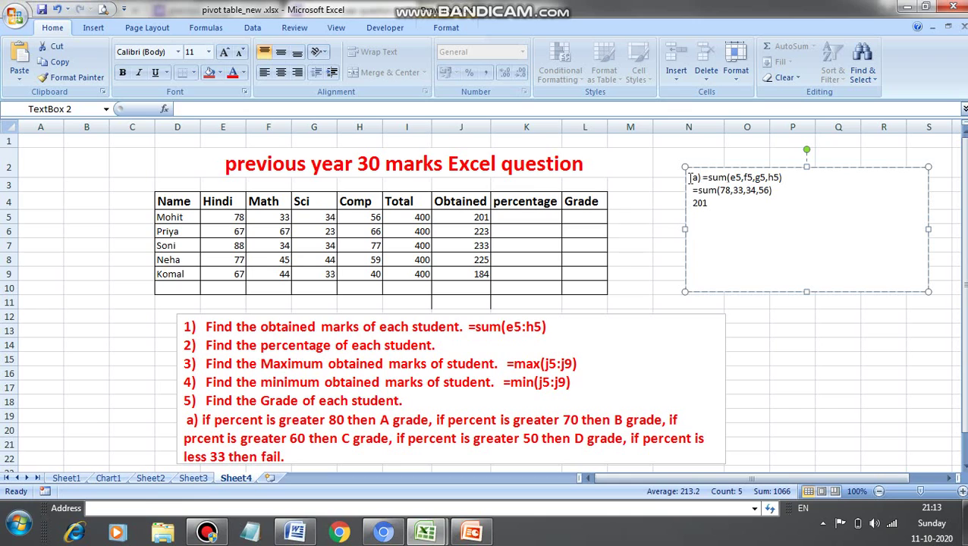
{"action": "left_click", "coordinate": [721, 207]}
{"action": "key", "text": "Return"}
{"action": "type", "text": "b)"}
{"action": "left_click", "coordinate": [693, 190]}
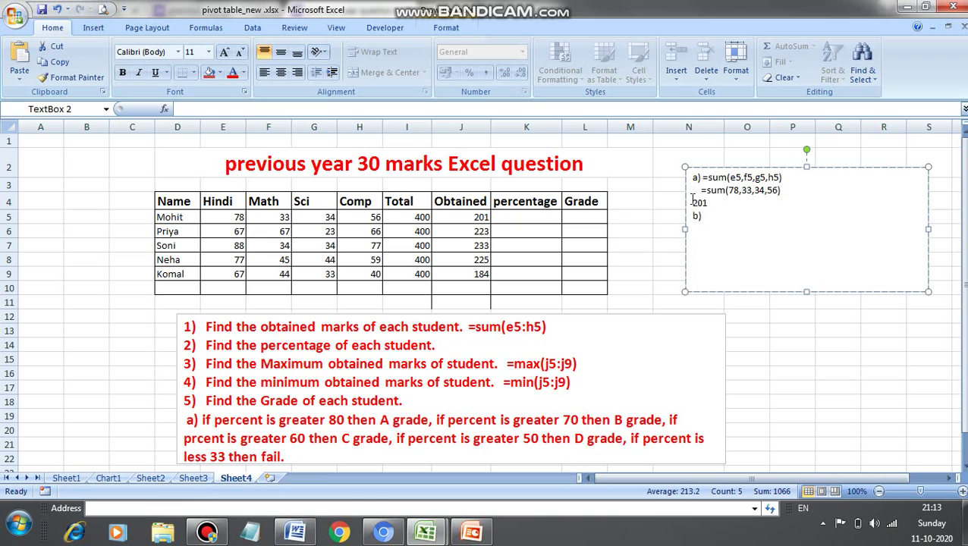
{"action": "left_click", "coordinate": [693, 202]}
Calculate the first student's percentage in K5 with =J5/I5*100 and fill the formula down to K9
{"action": "left_click", "coordinate": [508, 217]}
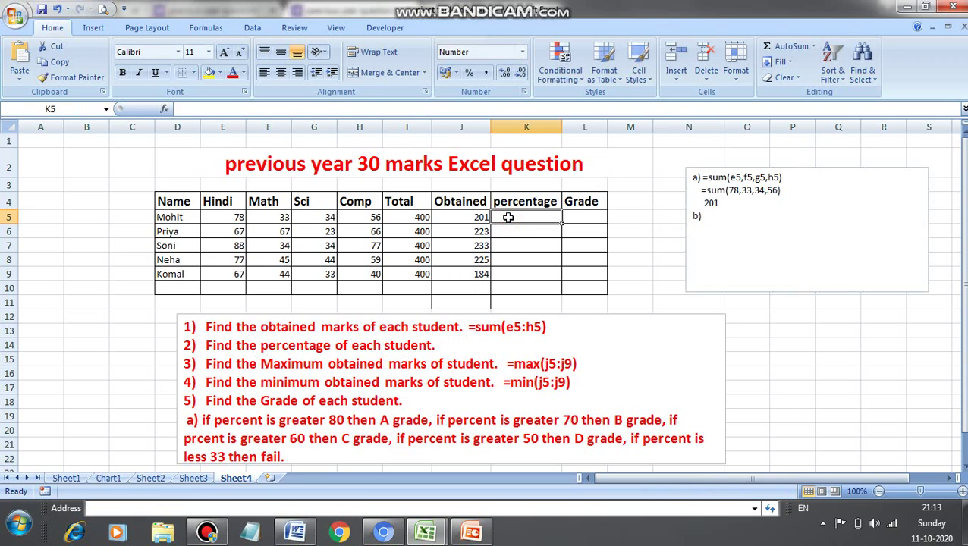
{"action": "type", "text": "="}
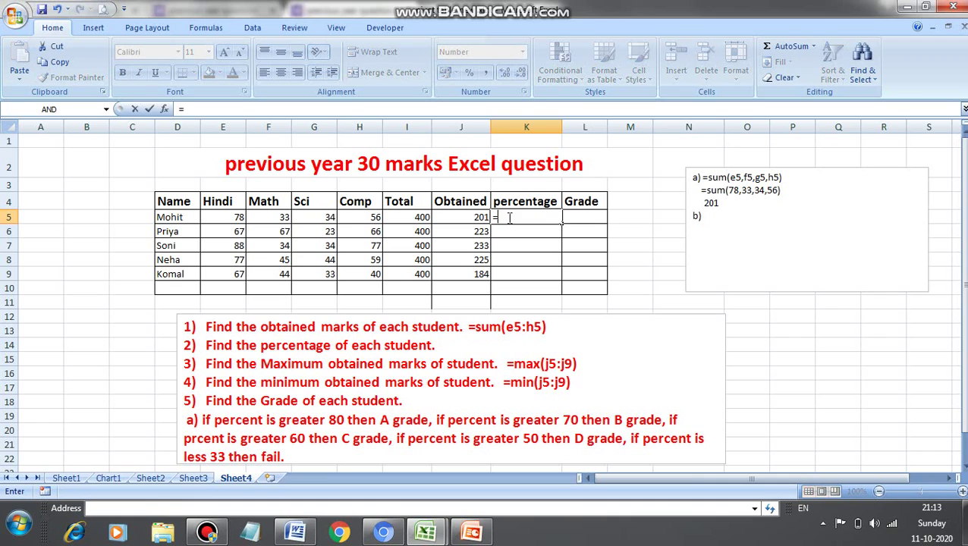
{"action": "left_click", "coordinate": [476, 218]}
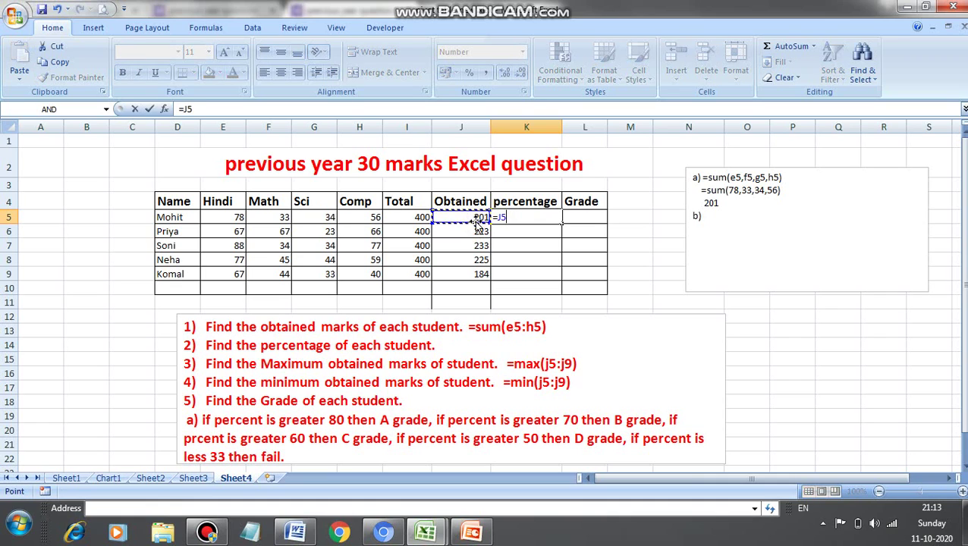
{"action": "type", "text": "/"}
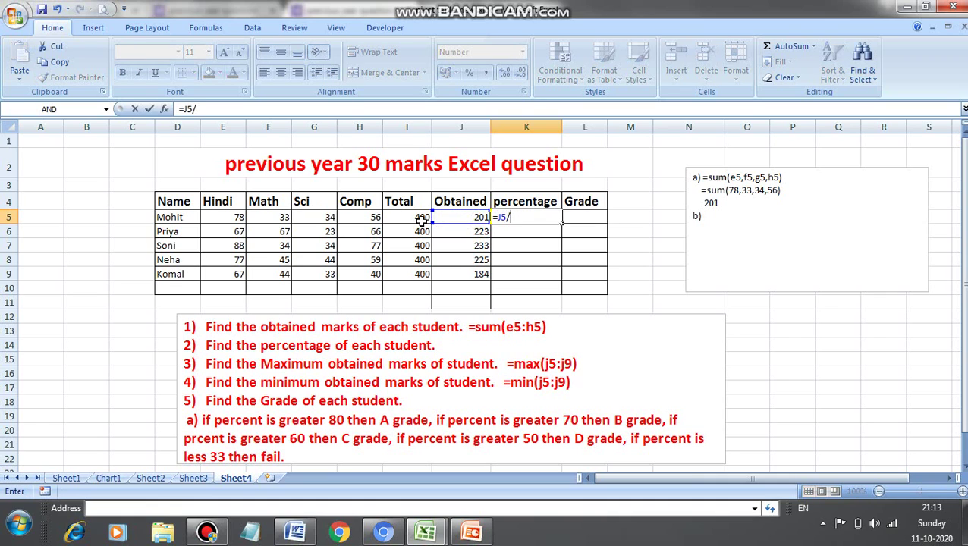
{"action": "left_click", "coordinate": [419, 218]}
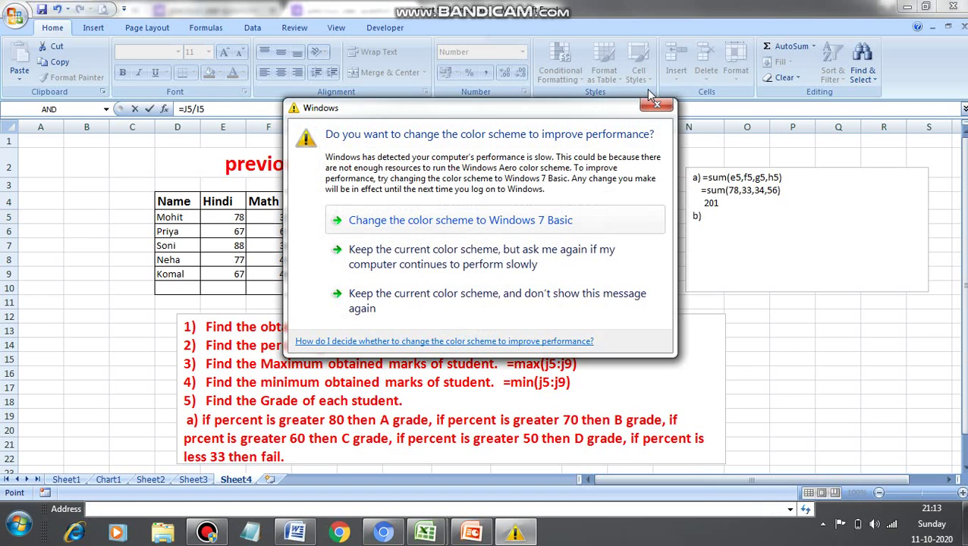
{"action": "left_click", "coordinate": [515, 287]}
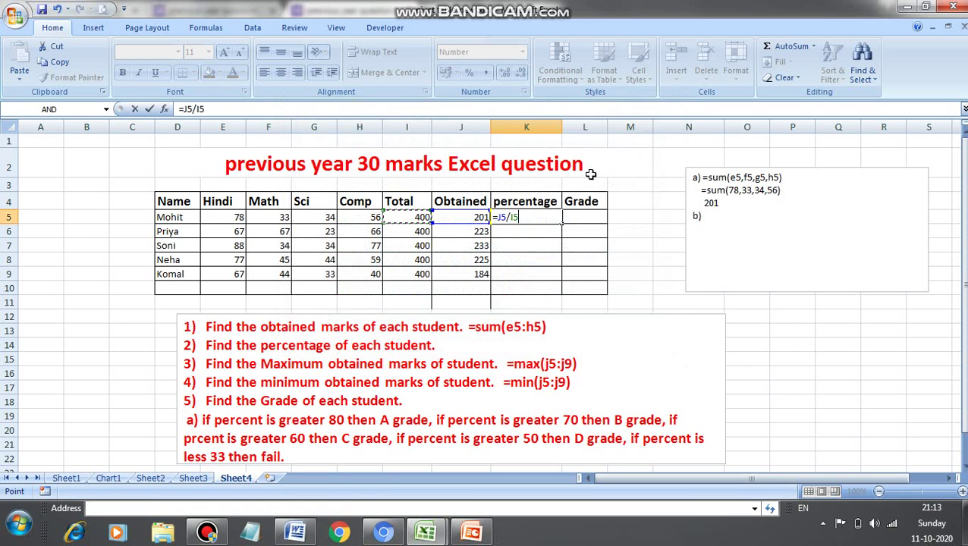
{"action": "type", "text": "*100"}
{"action": "key", "text": "Return"}
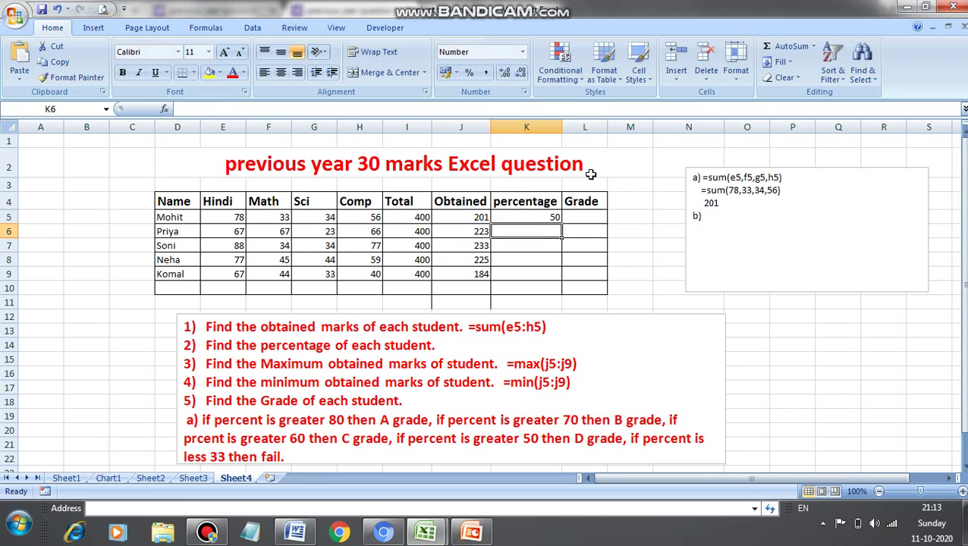
{"action": "left_click", "coordinate": [554, 219]}
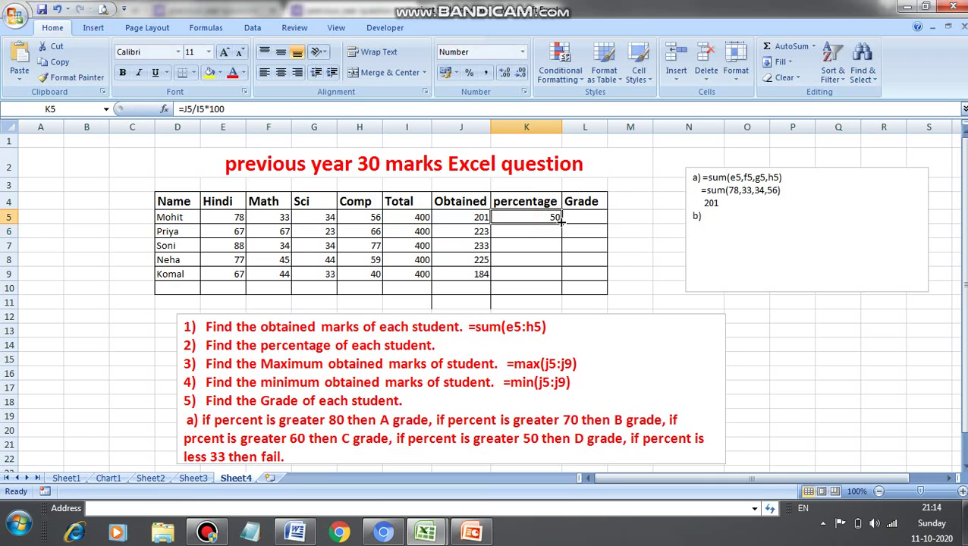
{"action": "left_click_drag", "start_coordinate": [562, 224], "coordinate": [561, 282]}
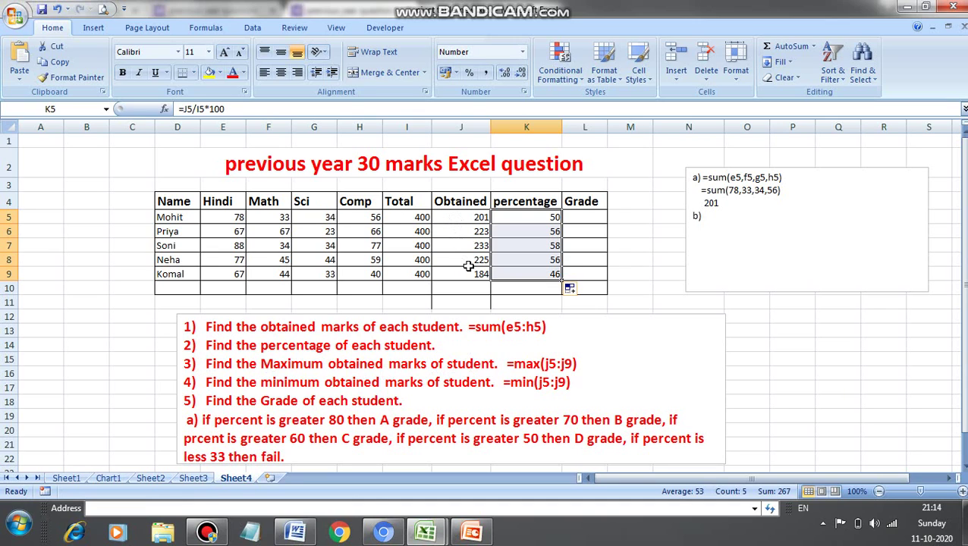
Label P12 "max" and find the highest obtained marks in Q12 with =MAX(J5:J9)
{"action": "left_click", "coordinate": [748, 317]}
{"action": "left_click", "coordinate": [785, 319]}
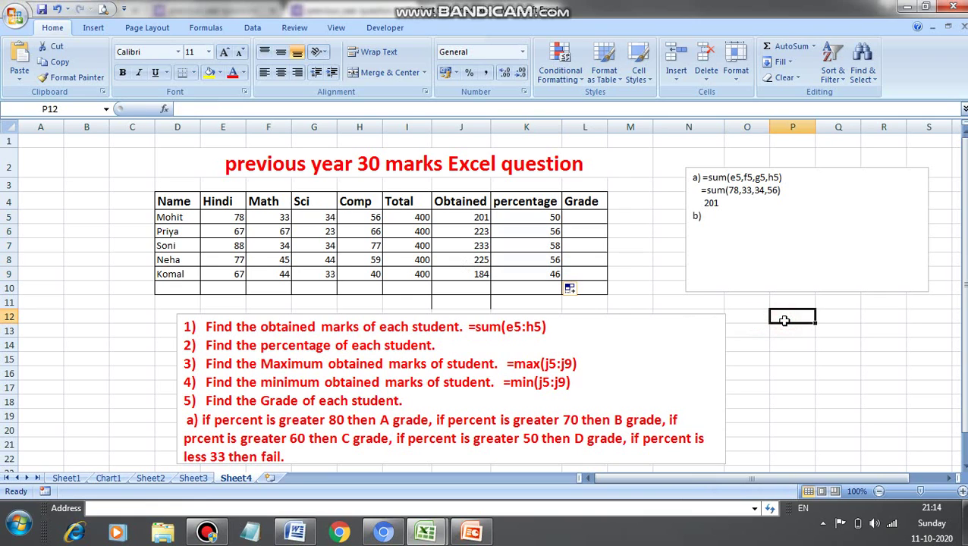
{"action": "type", "text": "ma"}
{"action": "key", "text": "BackSpace"}
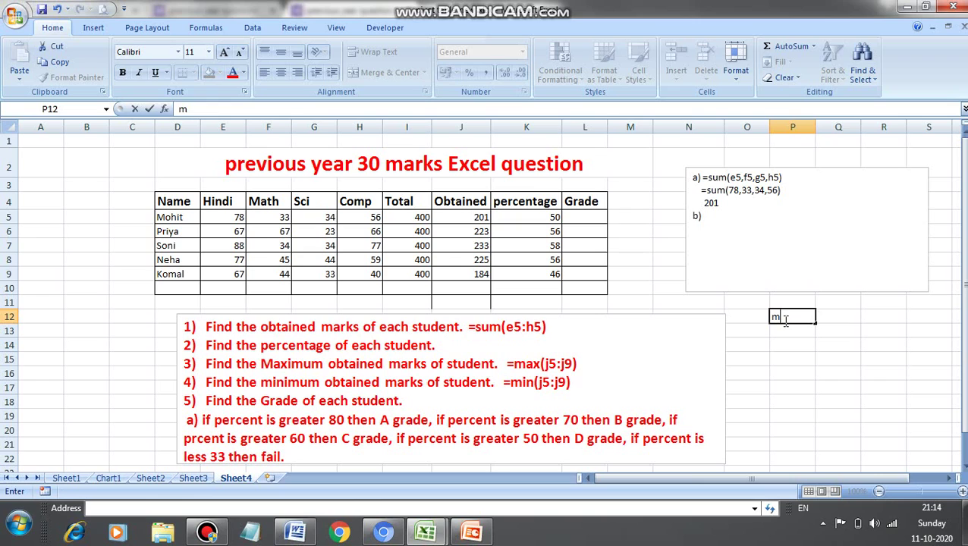
{"action": "type", "text": "ax"}
{"action": "left_click", "coordinate": [829, 317]}
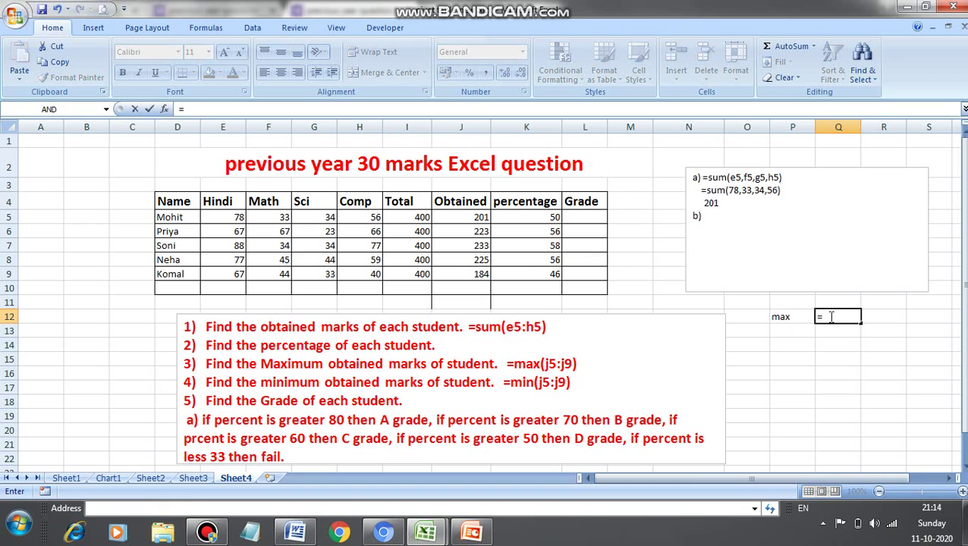
{"action": "type", "text": "ma"}
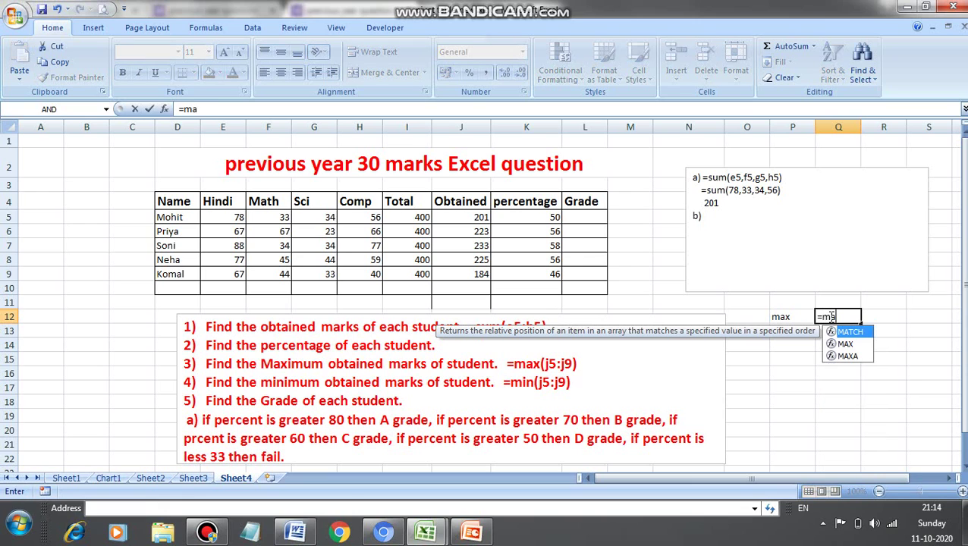
{"action": "key", "text": "Down"}
{"action": "key", "text": "Tab"}
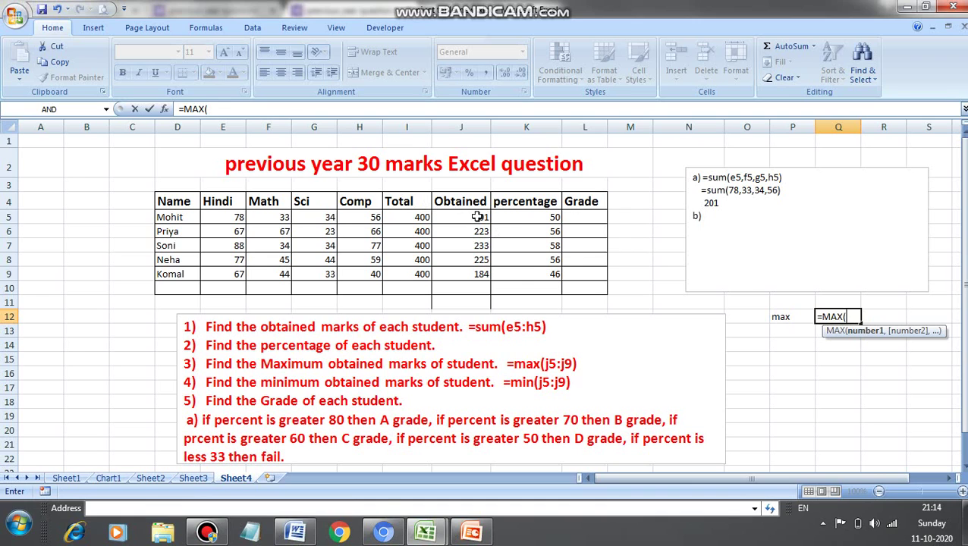
{"action": "left_click_drag", "start_coordinate": [477, 217], "coordinate": [483, 275]}
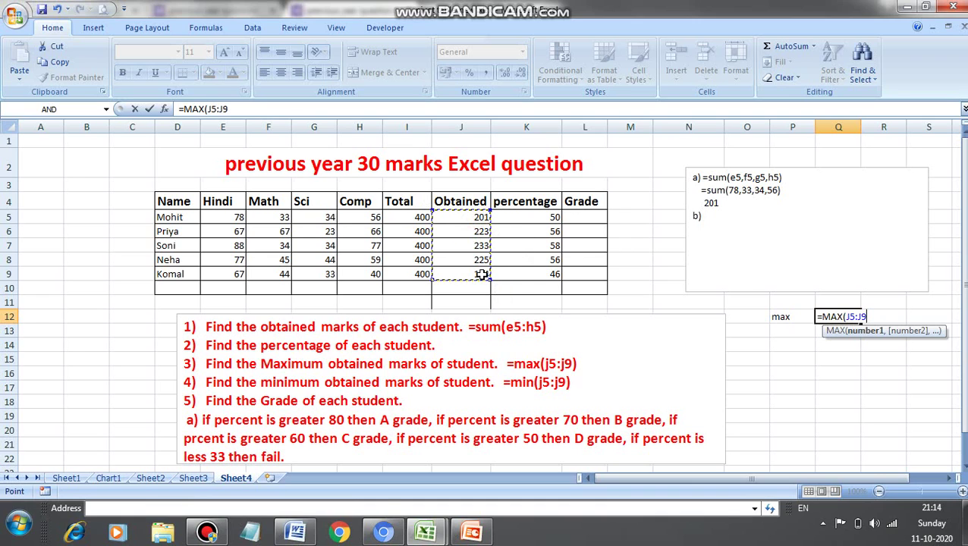
{"action": "key", "text": "Return"}
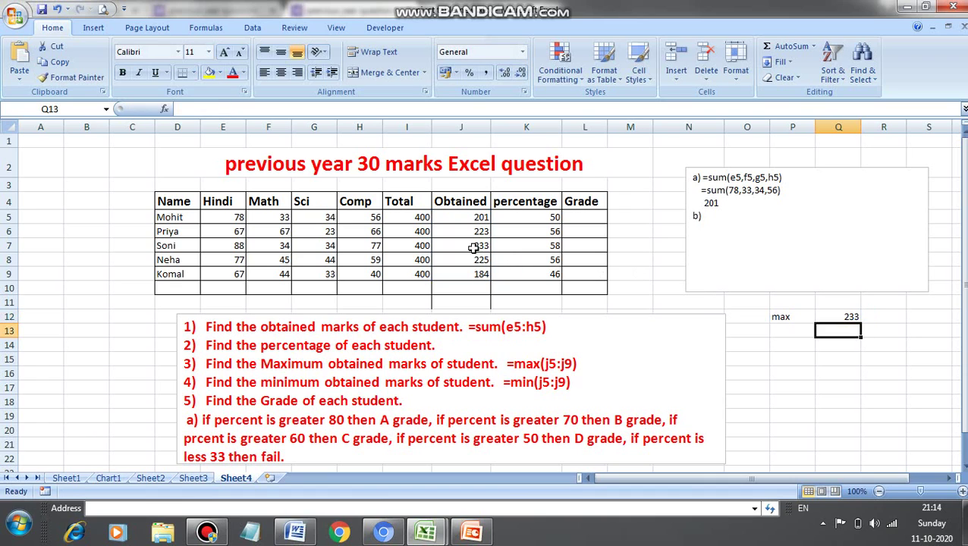
Label P14 "min" and find the lowest obtained marks in Q14 with =MIN(J5:J9)
{"action": "left_click", "coordinate": [786, 345]}
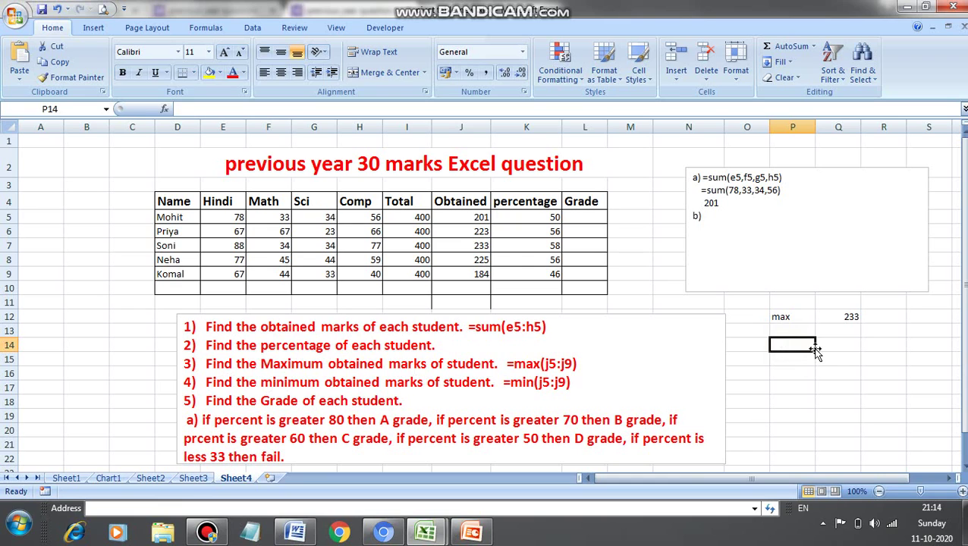
{"action": "type", "text": "min"}
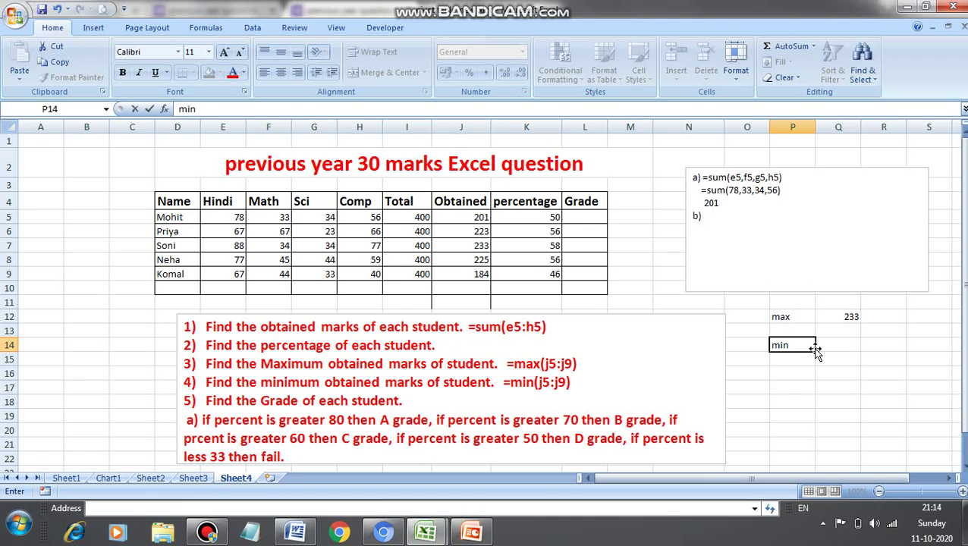
{"action": "left_click", "coordinate": [838, 345]}
{"action": "type", "text": "="}
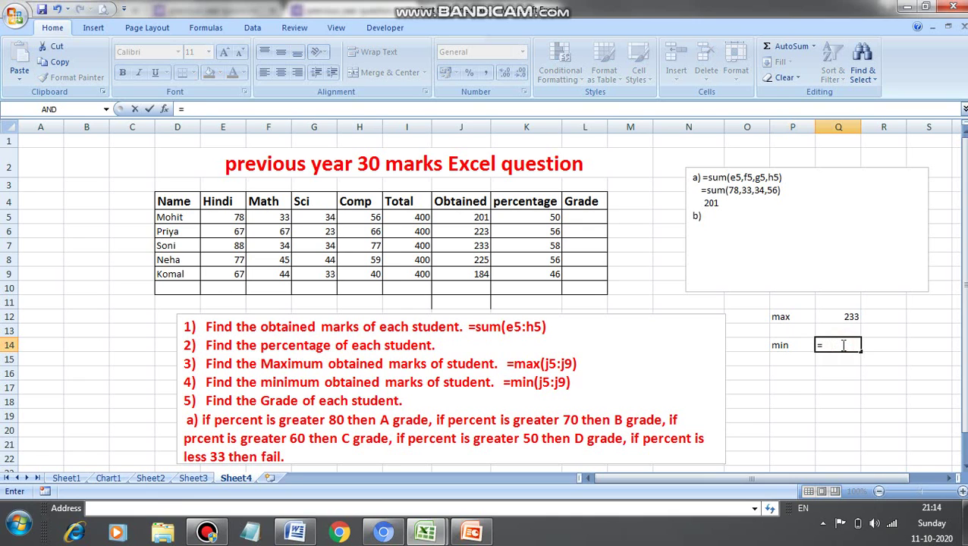
{"action": "type", "text": "min"}
{"action": "key", "text": "Tab"}
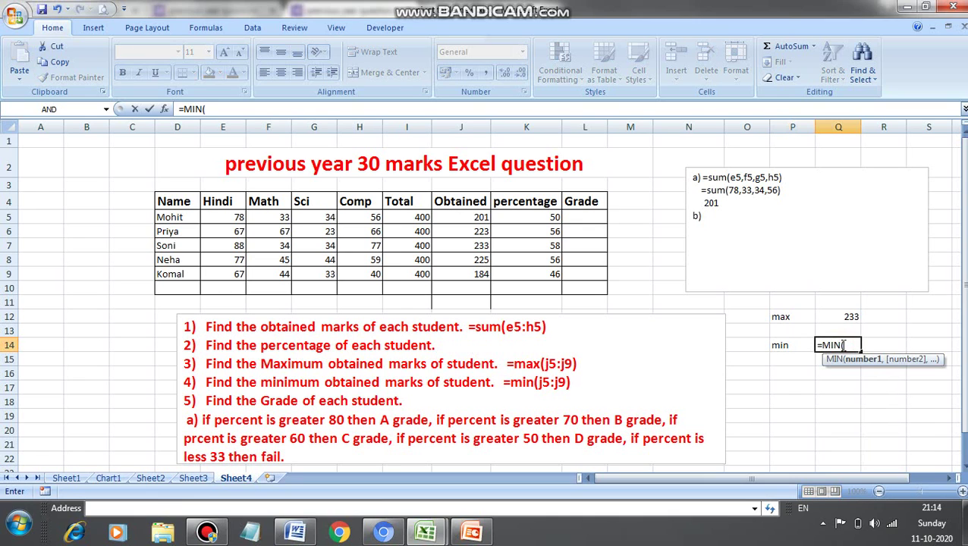
{"action": "left_click_drag", "start_coordinate": [479, 215], "coordinate": [477, 267]}
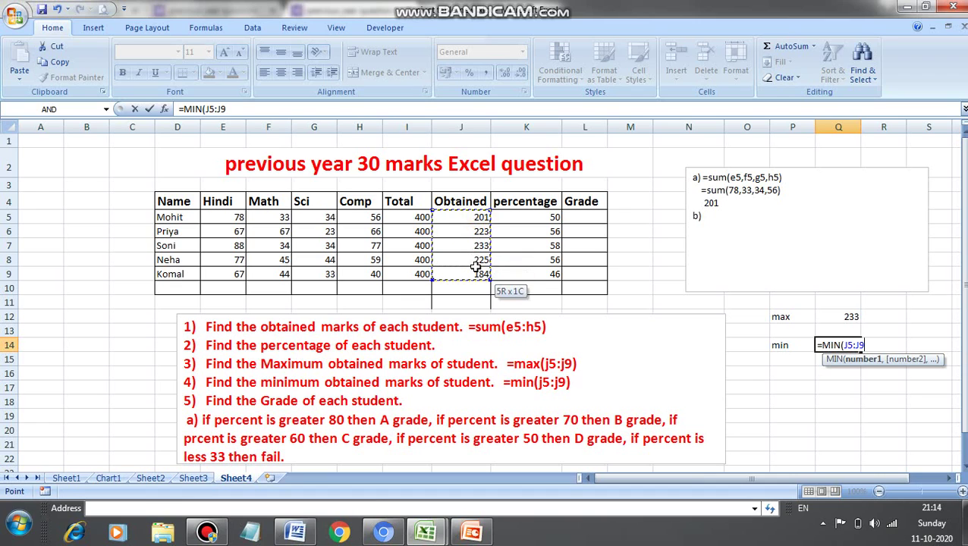
{"action": "type", "text": ")"}
{"action": "key", "text": "Return"}
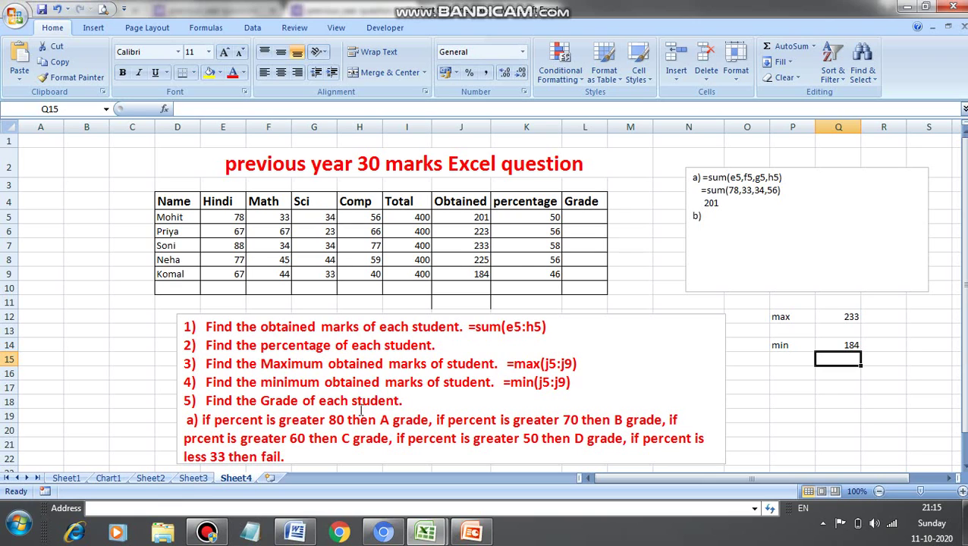
Begin the first student's grade formula in L5 with =IF(K5>=80,"A", as the A grade condition
{"action": "left_click", "coordinate": [577, 218]}
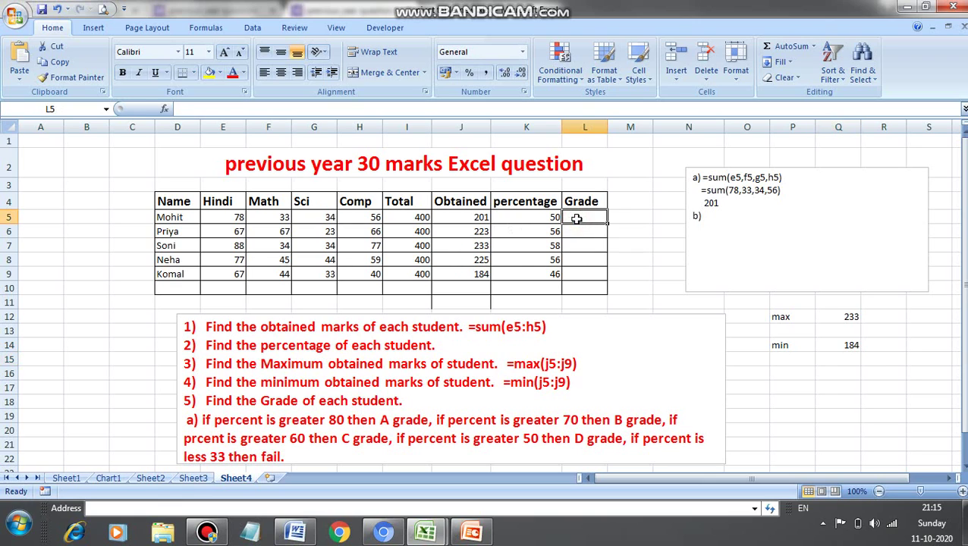
{"action": "type", "text": "=if"}
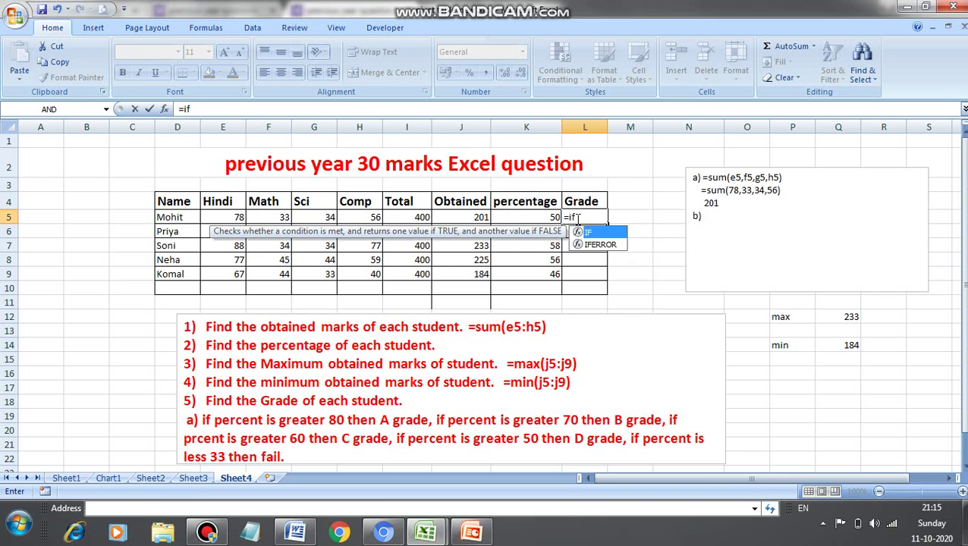
{"action": "key", "text": "Tab"}
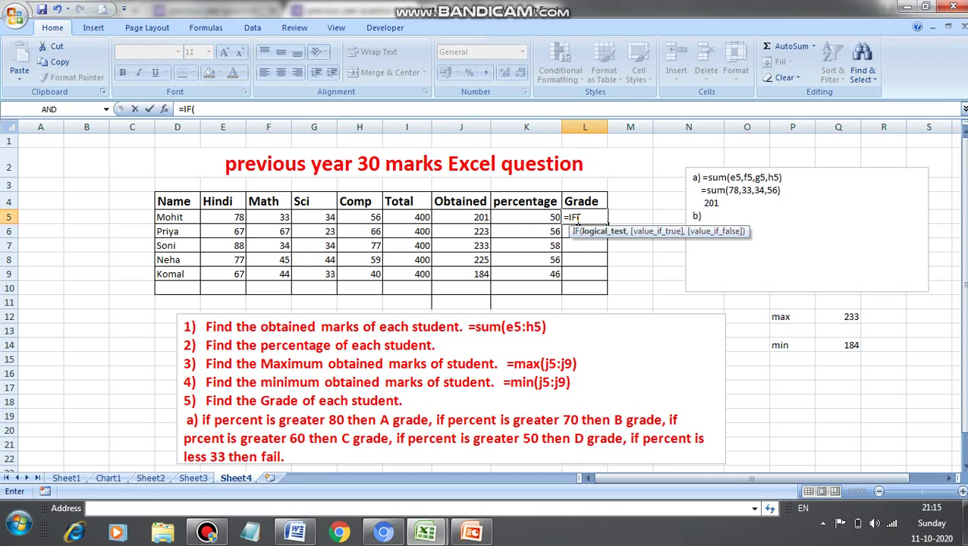
{"action": "left_click", "coordinate": [545, 216]}
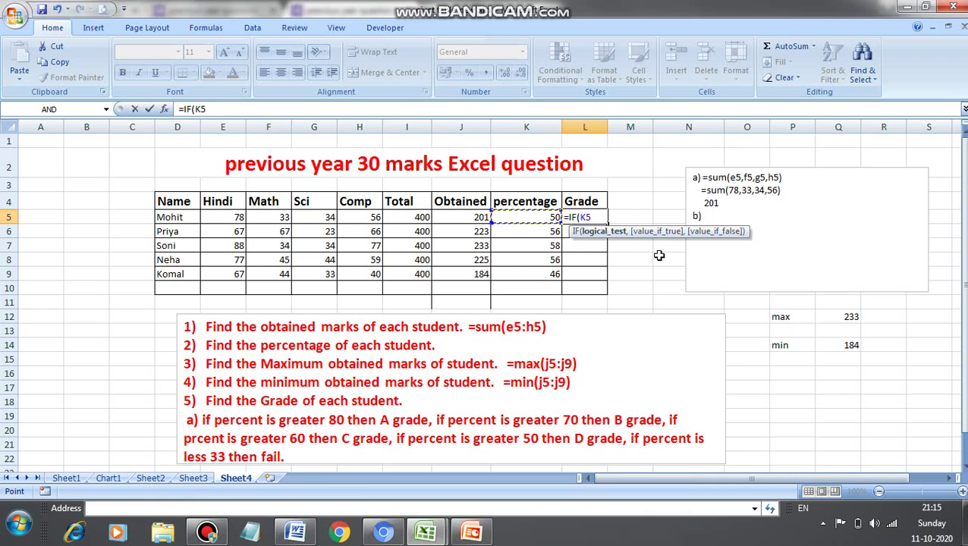
{"action": "type", "text": ">=80"}
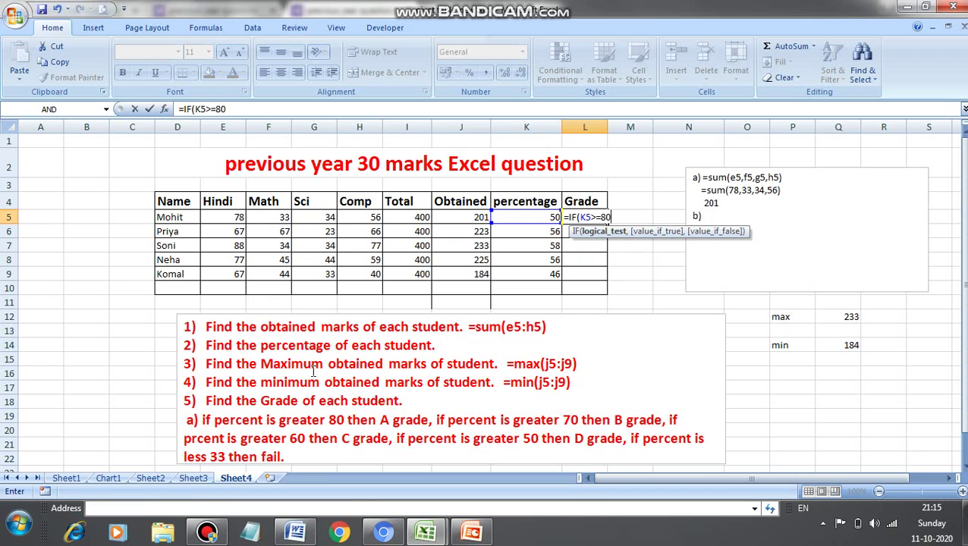
{"action": "type", "text": ",\""}
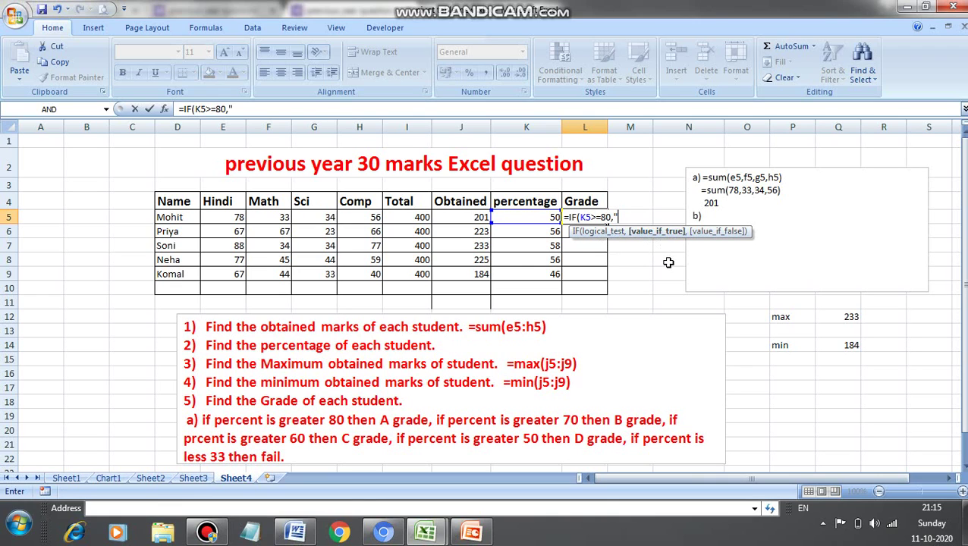
{"action": "type", "text": "A\","}
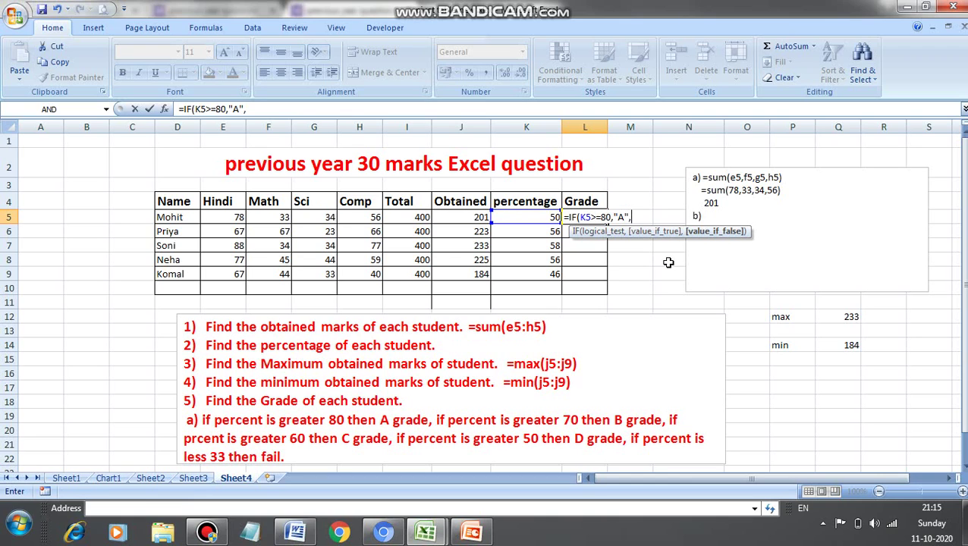
Extend the L5 grade formula with the nested B grade condition IF(K5>=70,"B",
{"action": "type", "text": "IF("}
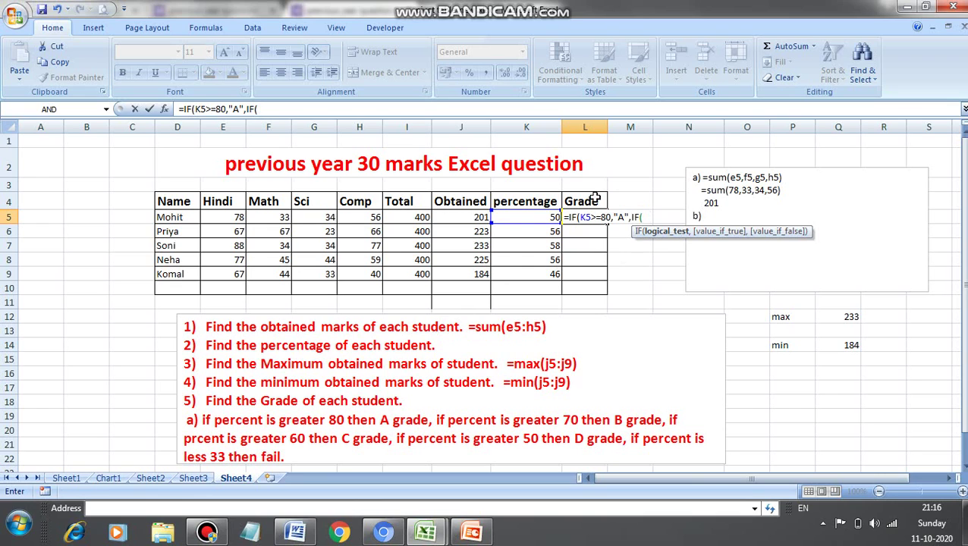
{"action": "left_click", "coordinate": [524, 217]}
{"action": "type", "text": ">="}
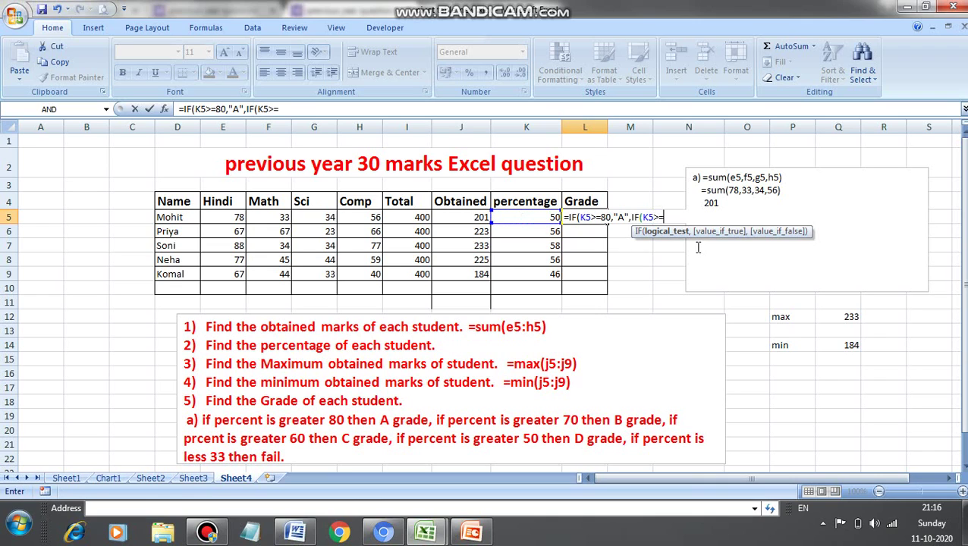
{"action": "type", "text": "70,\"B"}
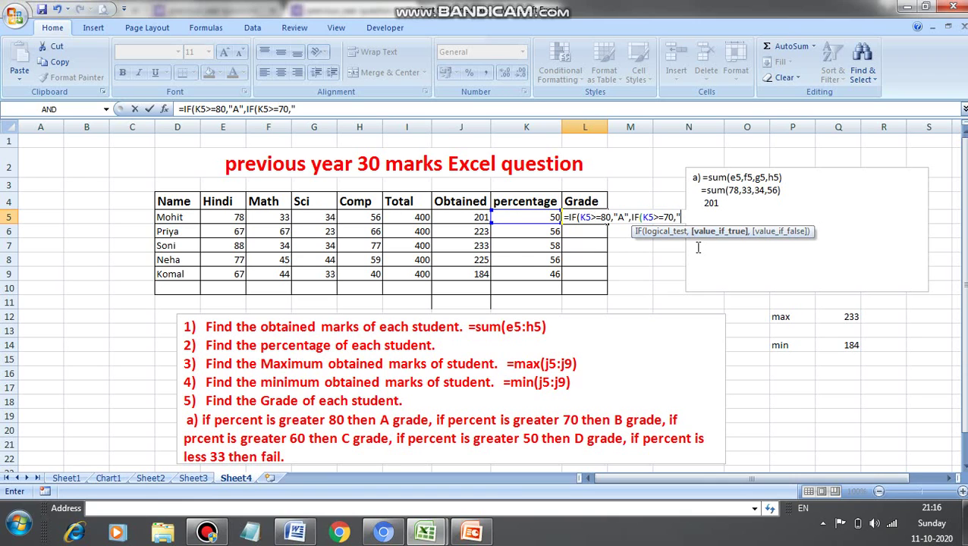
{"action": "type", "text": "\""}
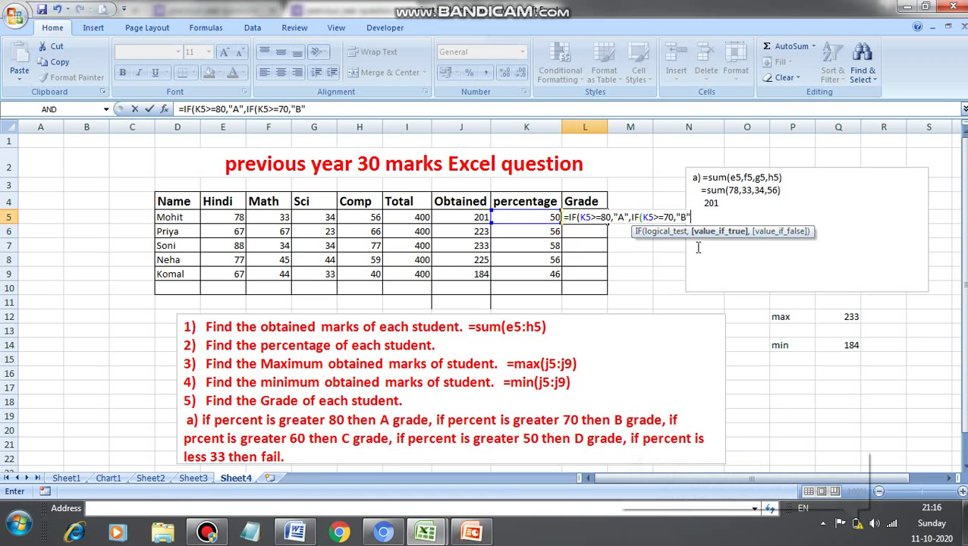
{"action": "type", "text": ","}
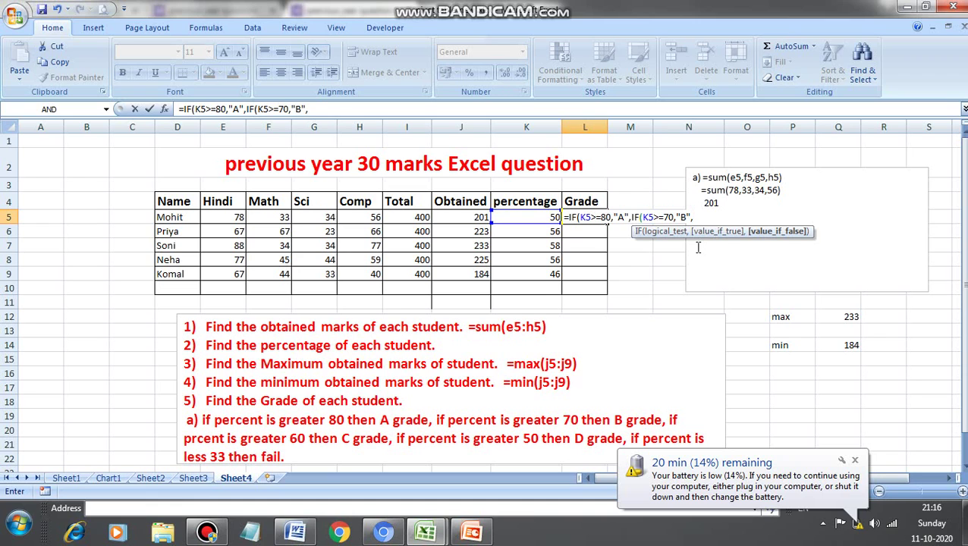
Add the nested C grade condition IF(K5>60,"C", to the L5 formula, dismissing the missing-parenthesis alert
{"action": "type", "text": "IF("}
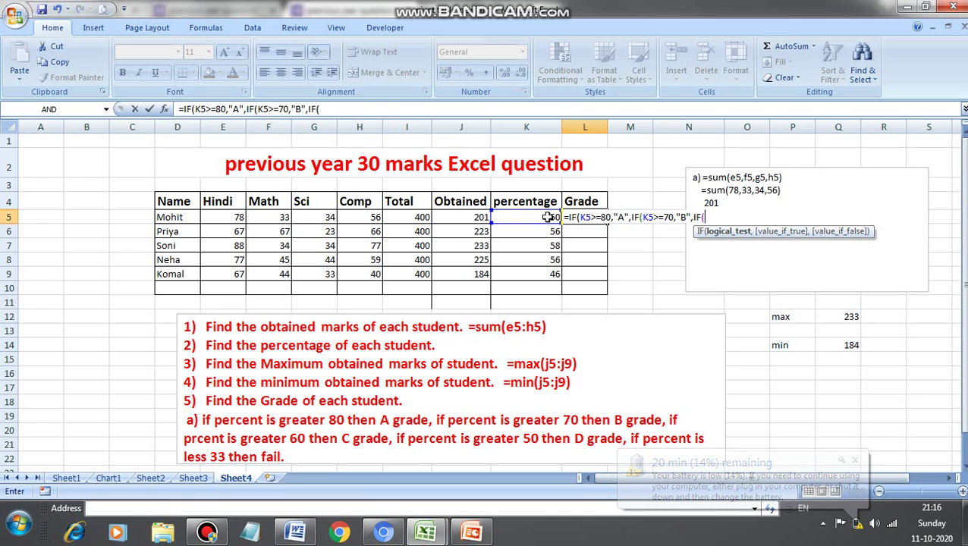
{"action": "key", "text": "Return"}
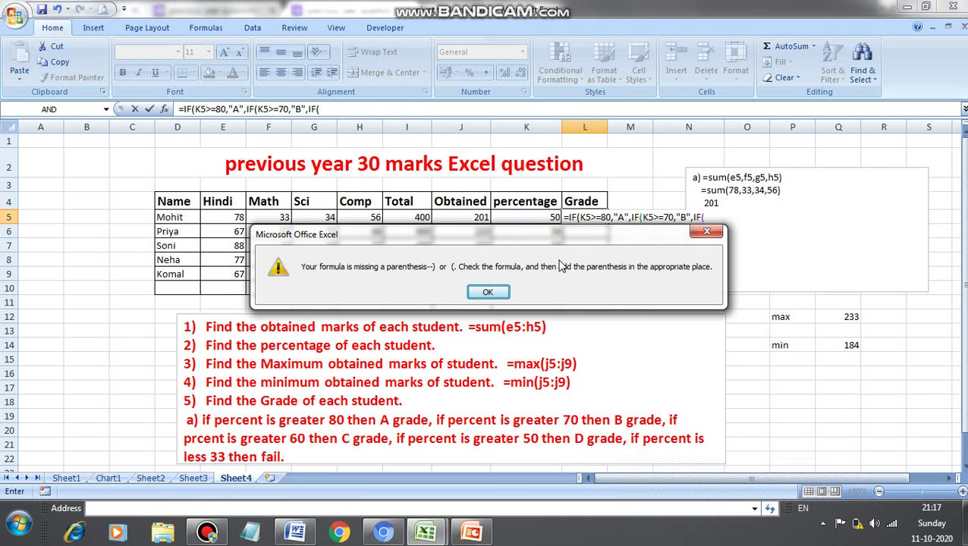
{"action": "left_click", "coordinate": [488, 292]}
{"action": "left_click", "coordinate": [708, 216]}
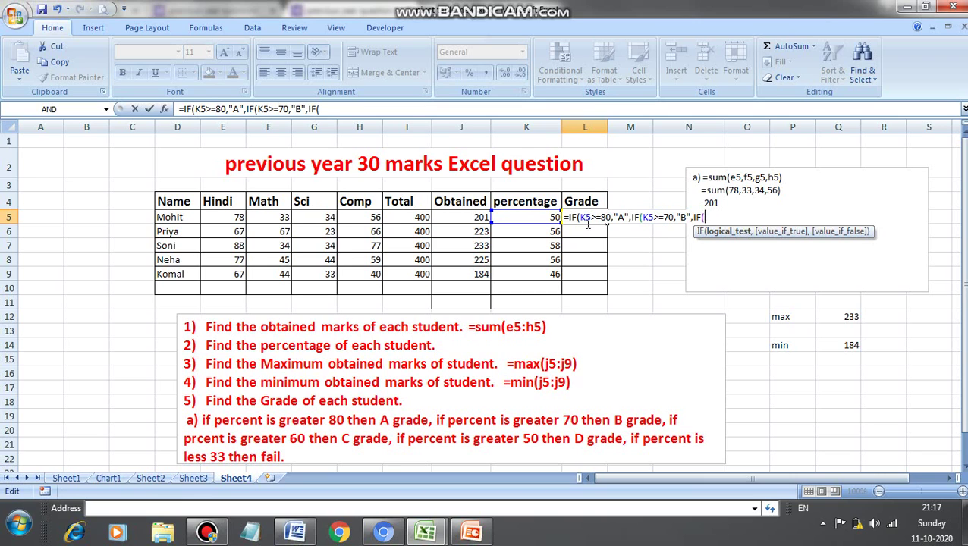
{"action": "left_click", "coordinate": [536, 217]}
{"action": "type", "text": ">60"}
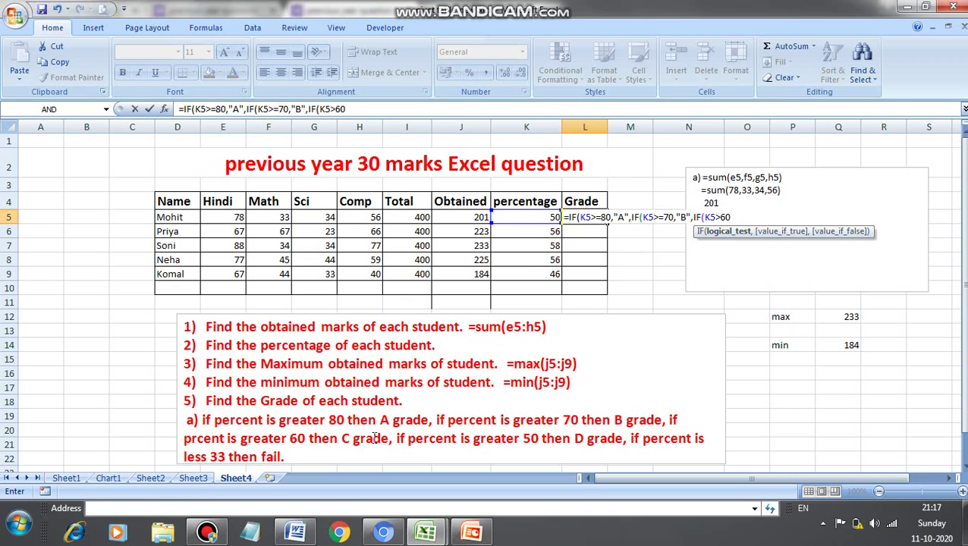
{"action": "type", "text": ",\"C"}
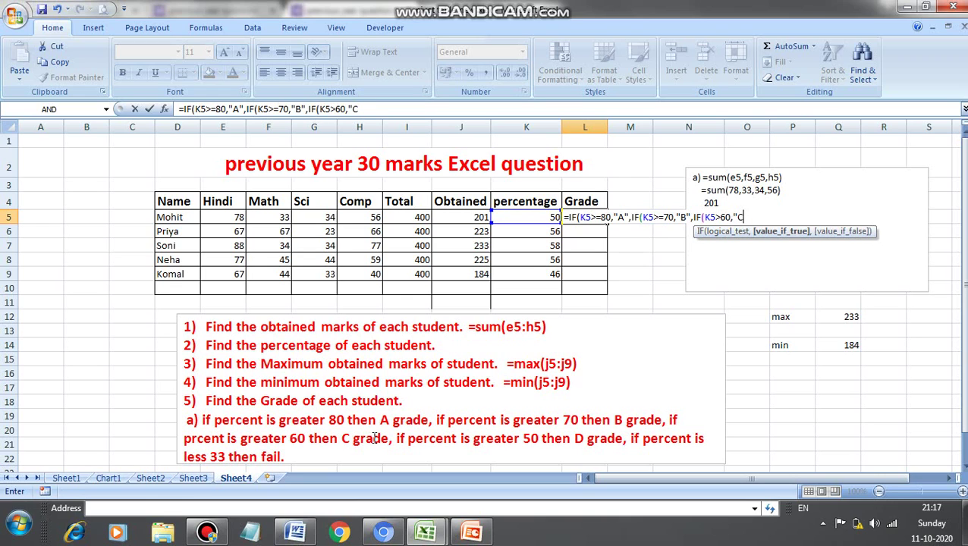
{"action": "type", "text": "\","}
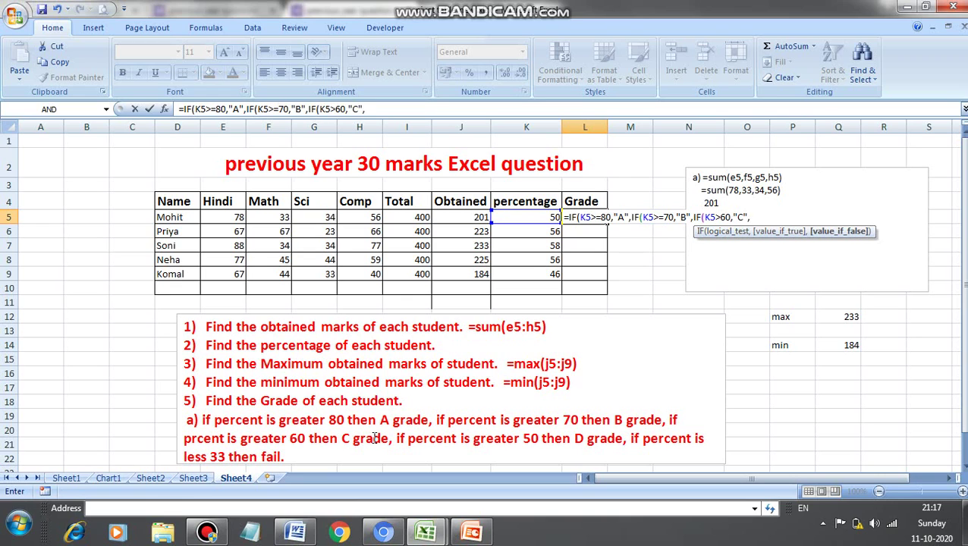
Extend the L5 grade formula with the nested D grade condition IF(K5>50,"D",
{"action": "type", "text": "IF("}
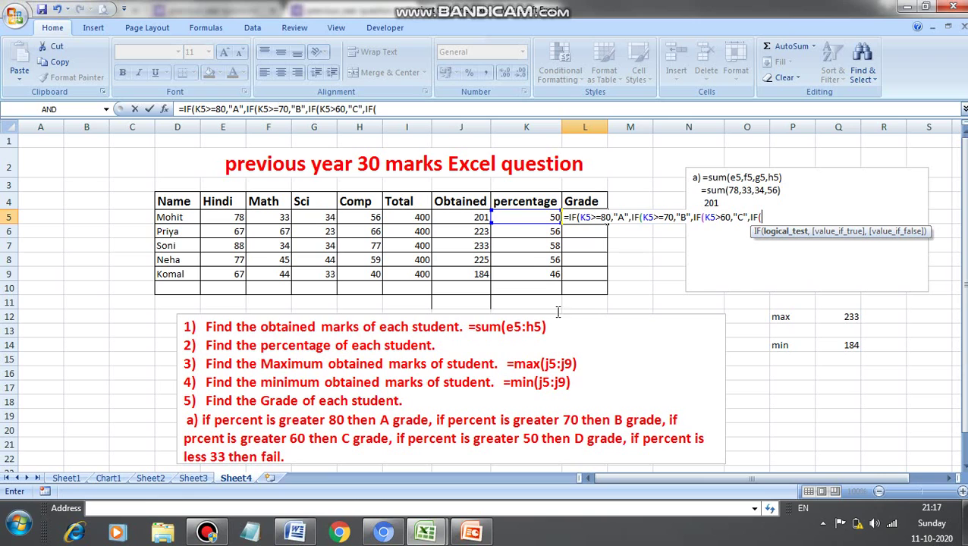
{"action": "left_click", "coordinate": [532, 218]}
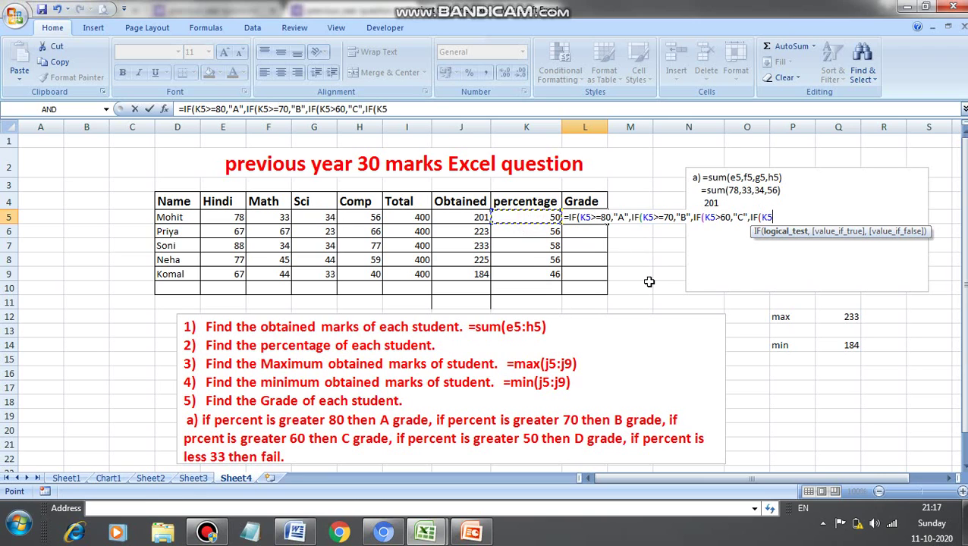
{"action": "type", "text": ">50,\""}
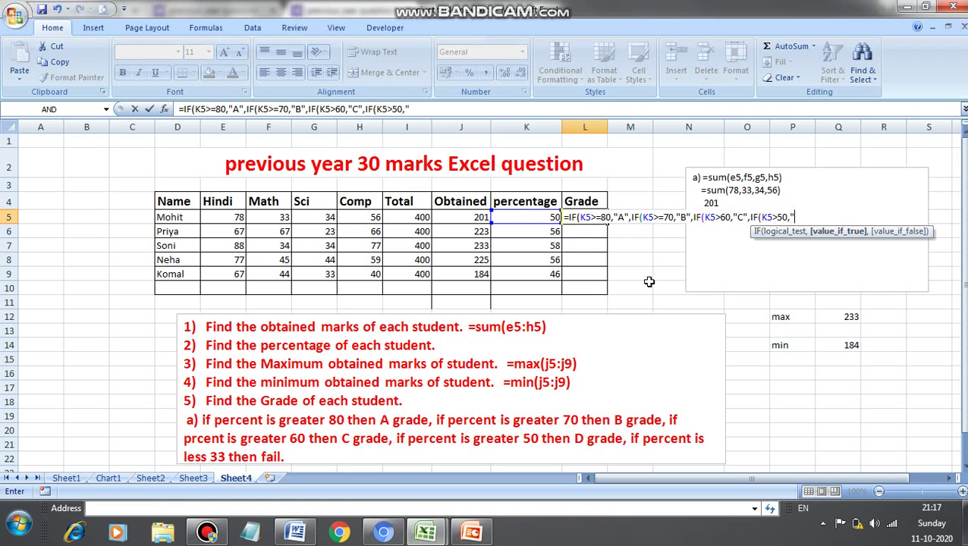
{"action": "type", "text": "D\",if"}
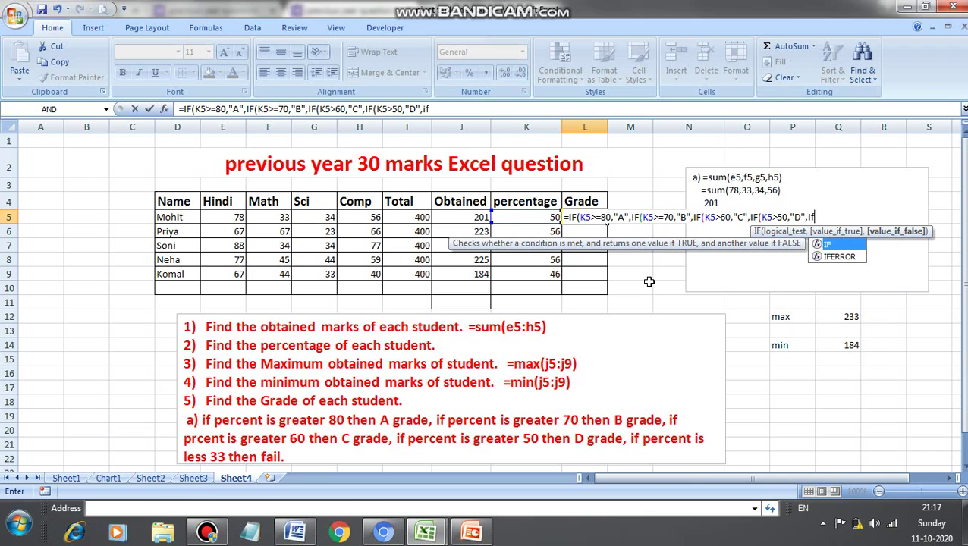
Add the last nested condition IF(K5<33,"FAIL","Work hard" to the L5 grade formula
{"action": "key", "text": "Tab"}
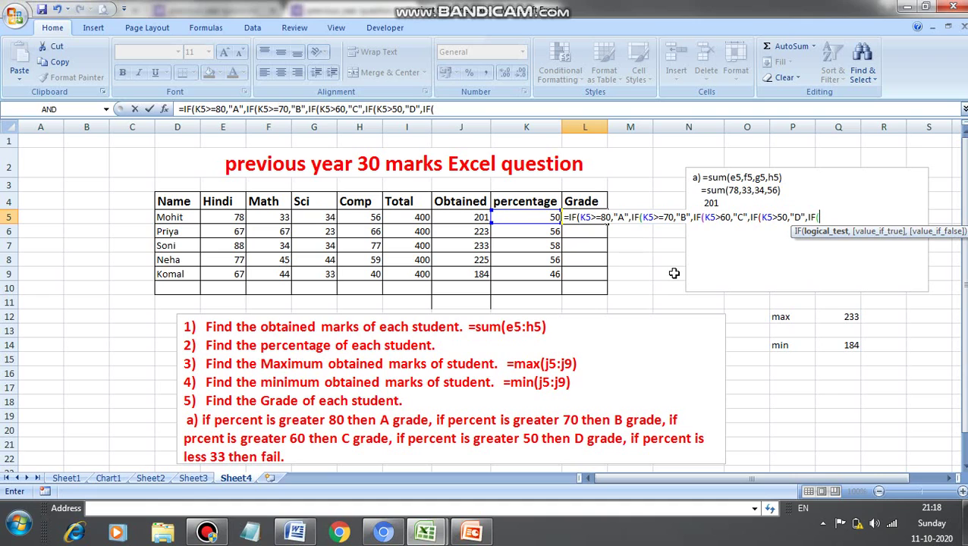
{"action": "left_click", "coordinate": [543, 214]}
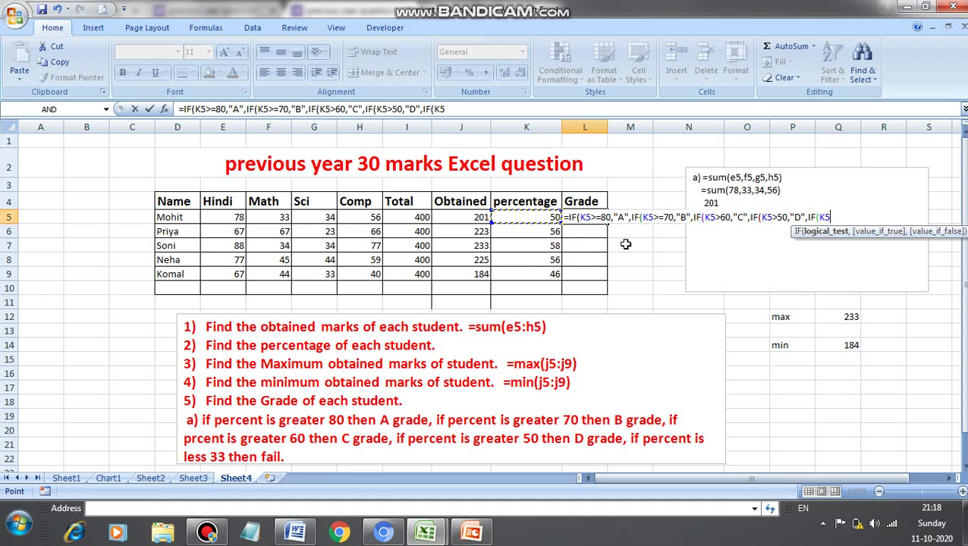
{"action": "type", "text": ">"}
{"action": "key", "text": "BackSpace"}
{"action": "type", "text": "<33,\"FAIL\""}
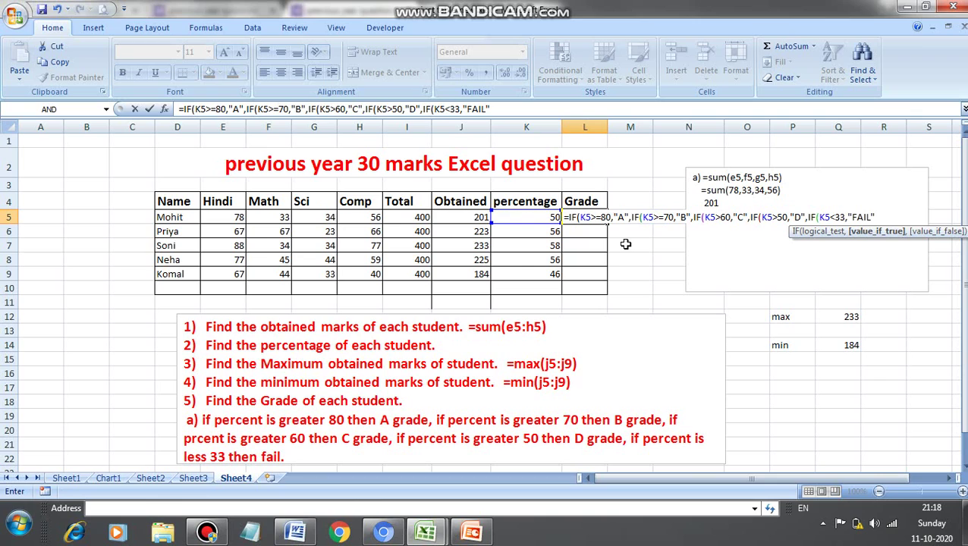
{"action": "type", "text": ","}
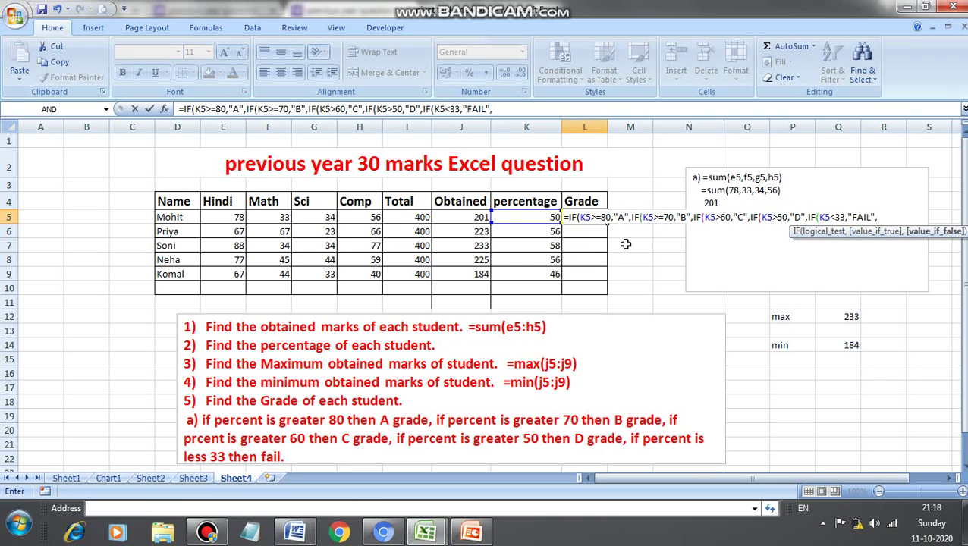
{"action": "type", "text": "\"Work hard\""}
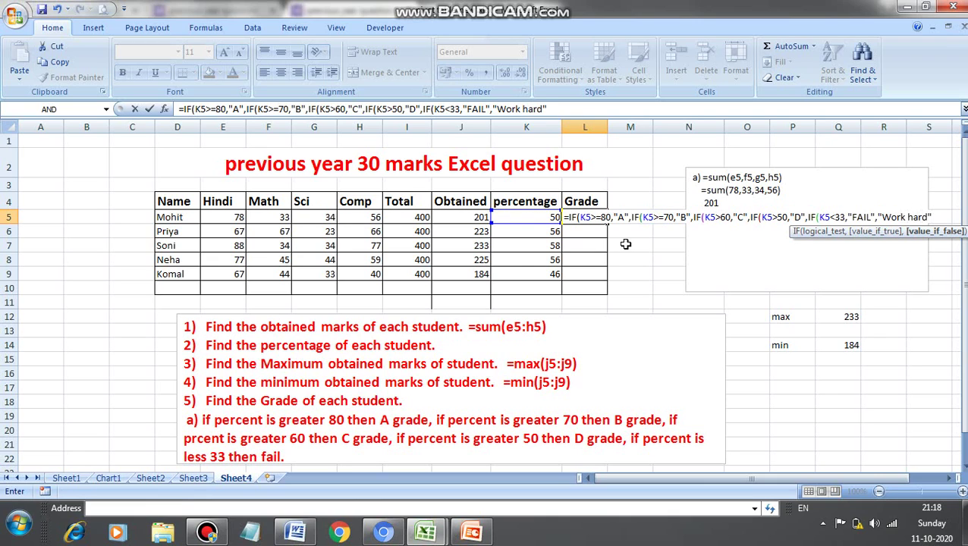
Close the nested IF formula in L5 with five closing parentheses and enter it
{"action": "type", "text": ")"}
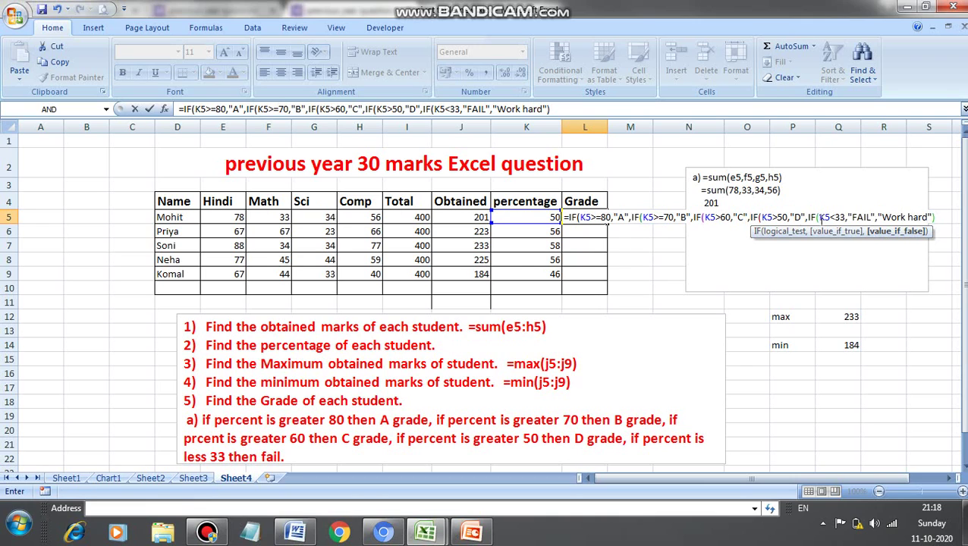
{"action": "type", "text": ")"}
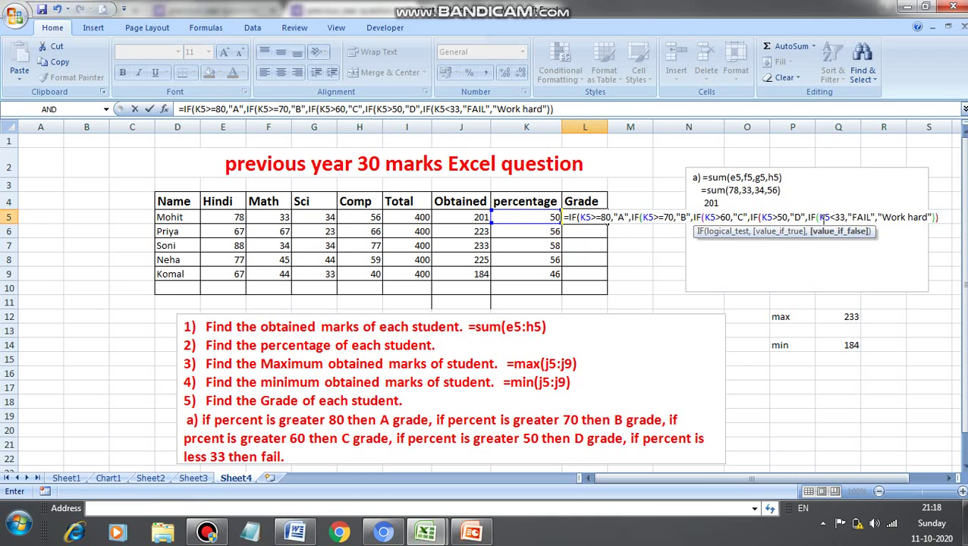
{"action": "type", "text": ")"}
{"action": "type", "text": ")"}
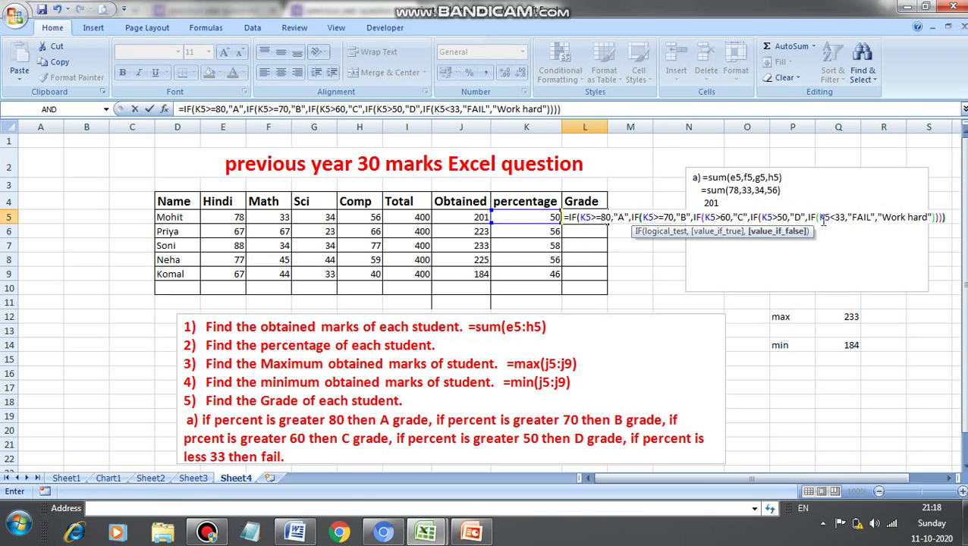
{"action": "type", "text": ")"}
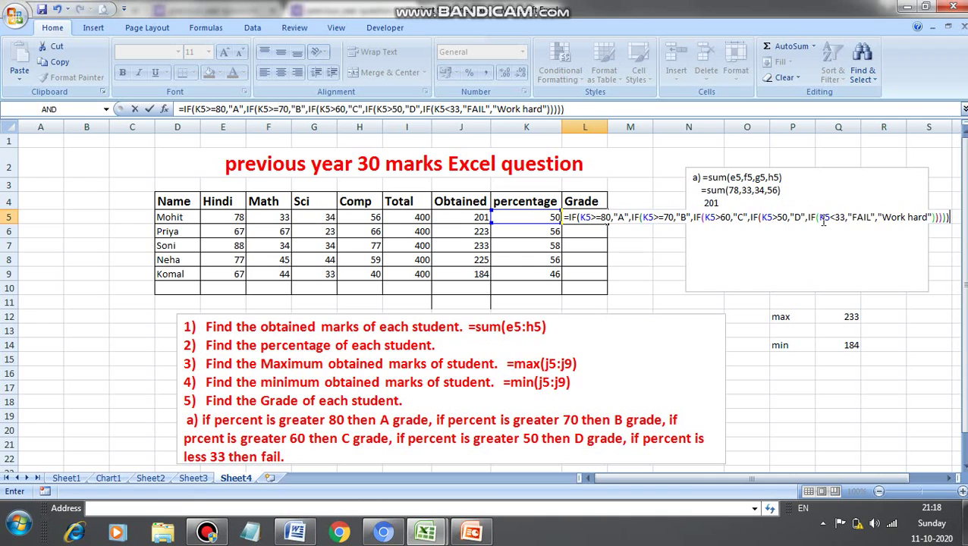
{"action": "key", "text": "Return"}
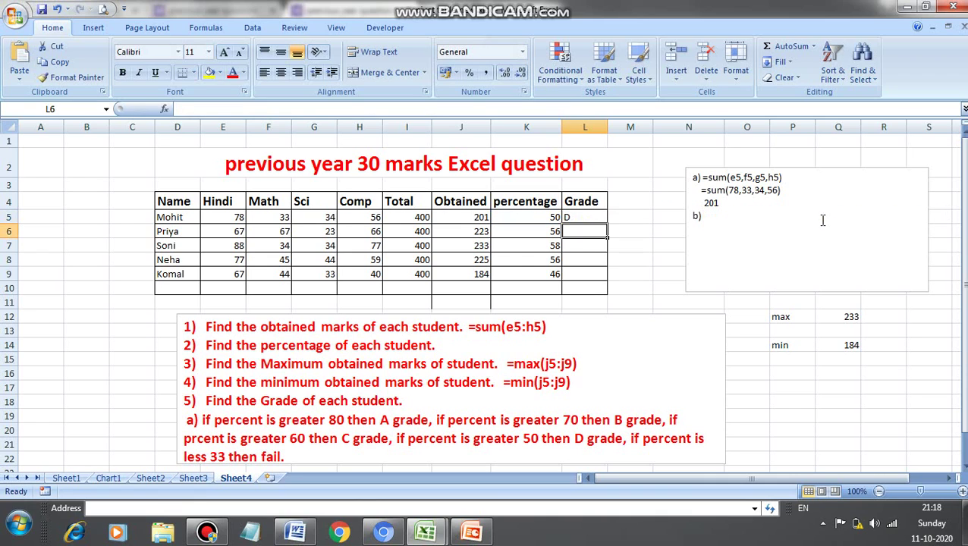
Change the D grade condition in the L5 formula to K5>=50
{"action": "left_click", "coordinate": [579, 219]}
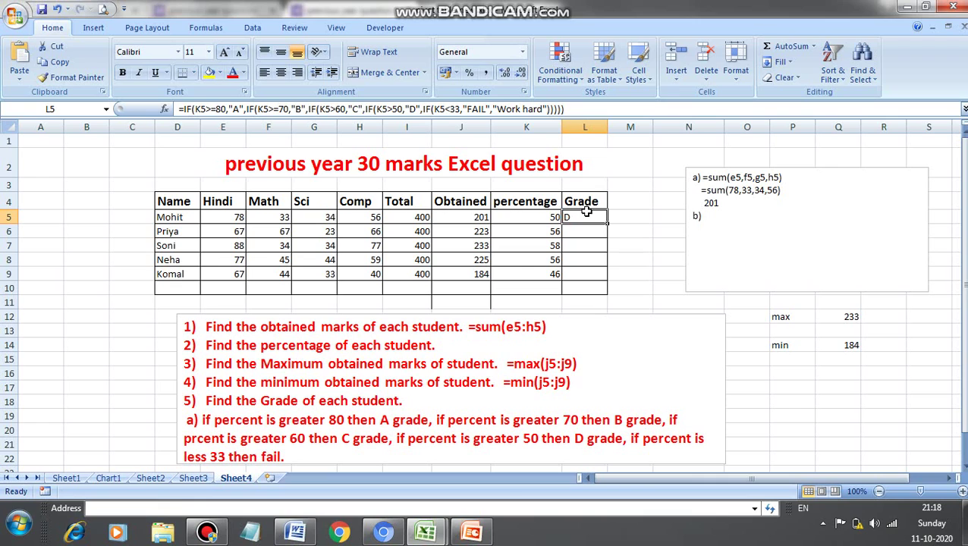
{"action": "left_click", "coordinate": [393, 109]}
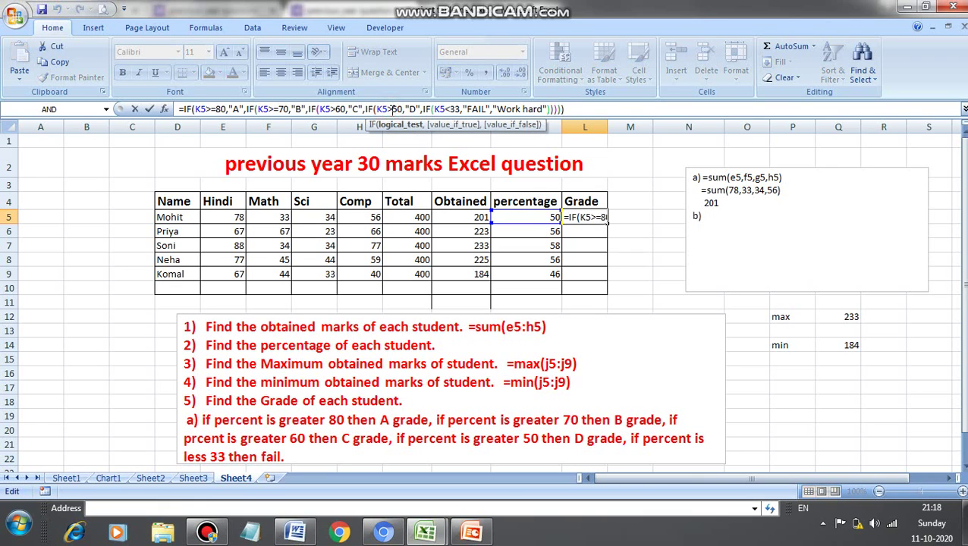
{"action": "type", "text": "="}
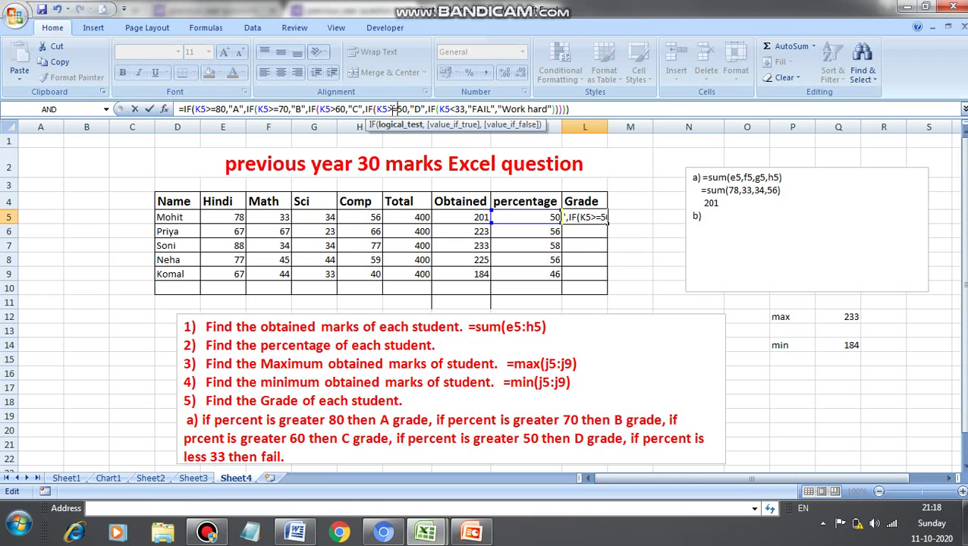
{"action": "left_click", "coordinate": [595, 221]}
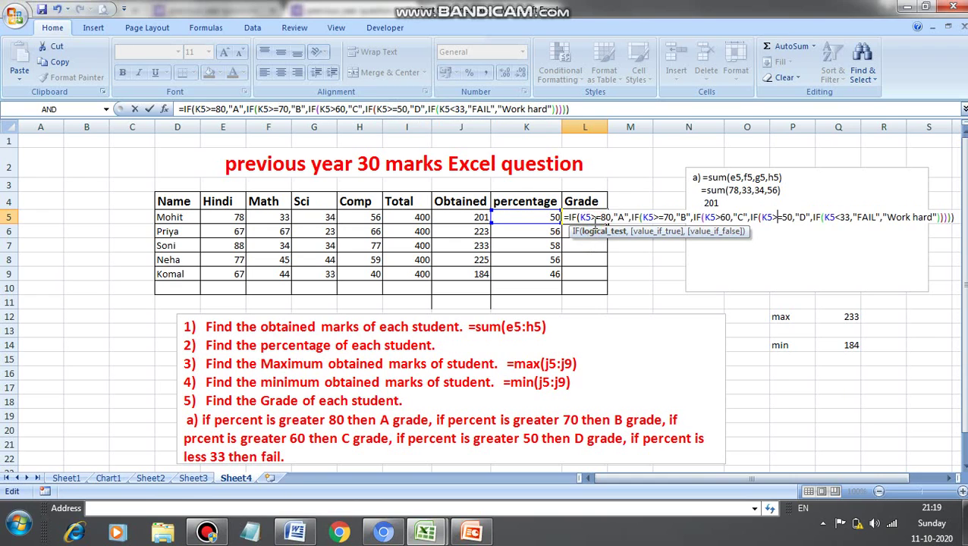
{"action": "key", "text": "Return"}
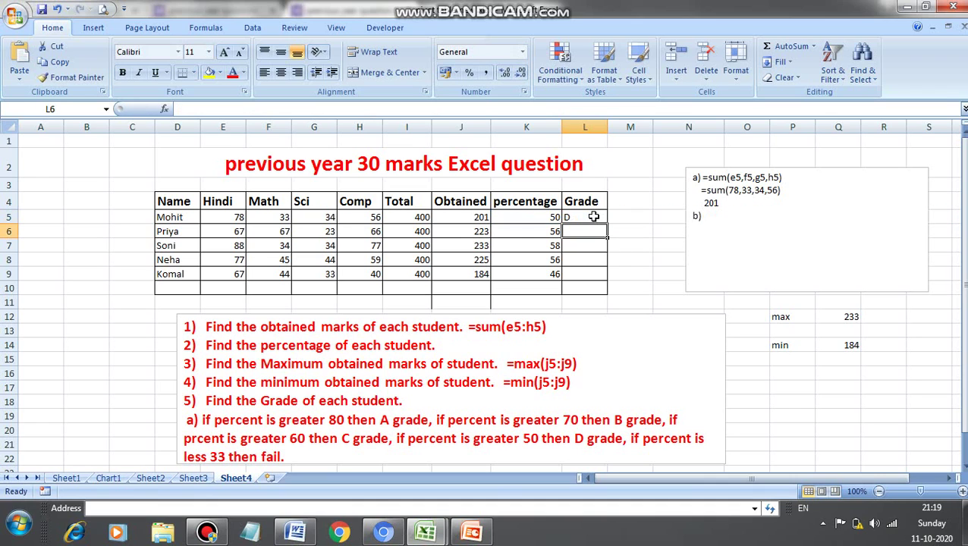
Fill the L5 grade formula down to L9 and widen column L to fit the grade text
{"action": "left_click", "coordinate": [594, 218]}
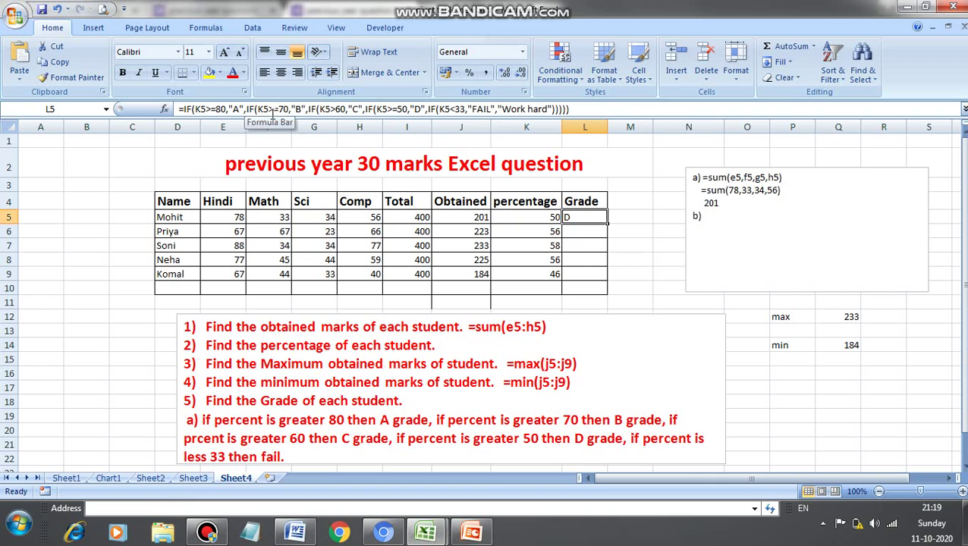
{"action": "double_click", "coordinate": [607, 225]}
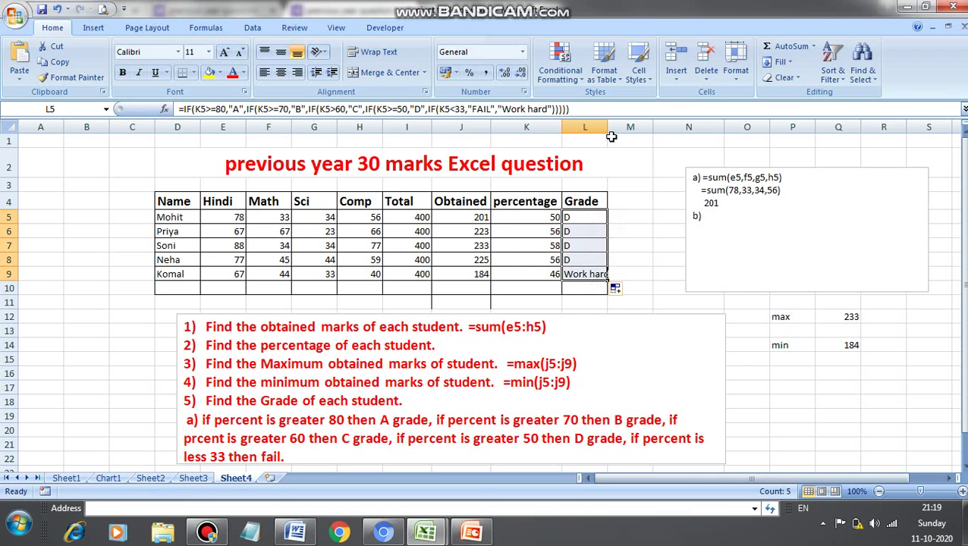
{"action": "left_click_drag", "start_coordinate": [612, 126], "coordinate": [620, 126]}
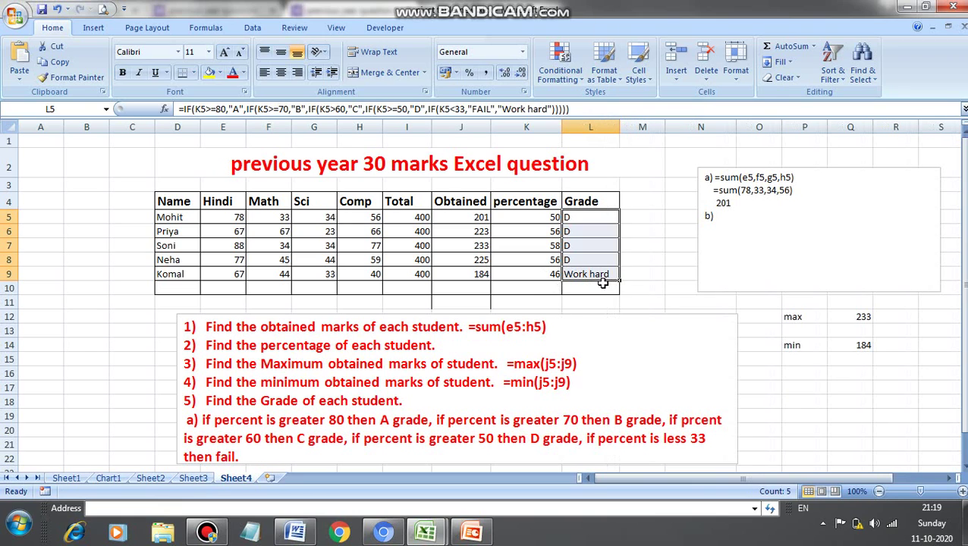
Set the last student's Comp mark in H9 to 8 to test the grade formula
{"action": "double_click", "coordinate": [375, 275]}
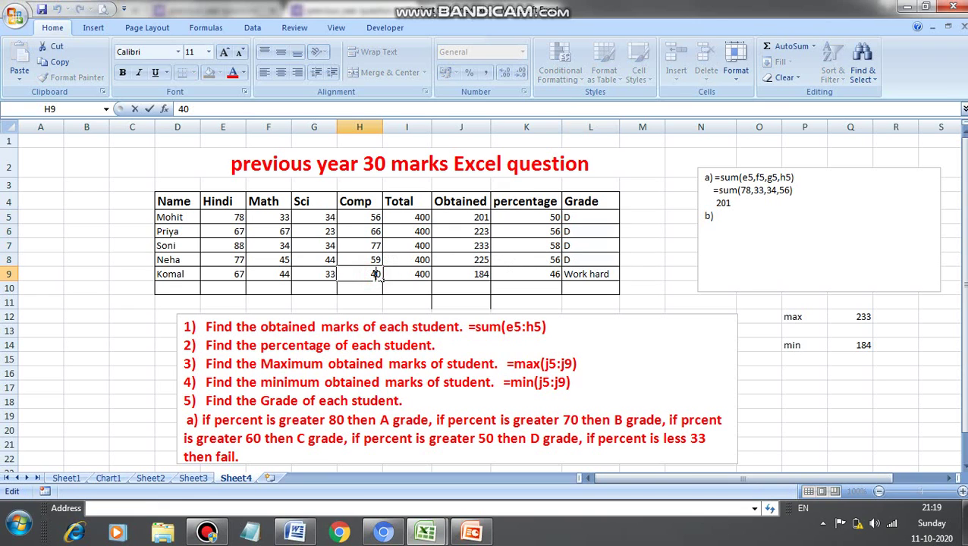
{"action": "key", "text": "BackSpace"}
{"action": "type", "text": "1"}
{"action": "key", "text": "BackSpace"}
{"action": "key", "text": "BackSpace"}
{"action": "type", "text": "8"}
{"action": "left_click", "coordinate": [415, 263]}
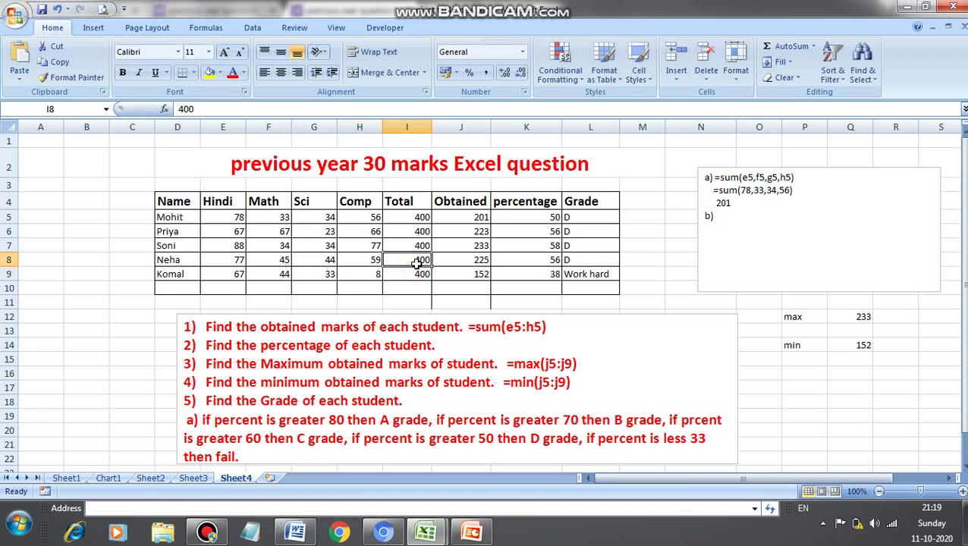
Set the last student's Hindi mark in E9 to 7 to test the FAIL grade
{"action": "double_click", "coordinate": [240, 274]}
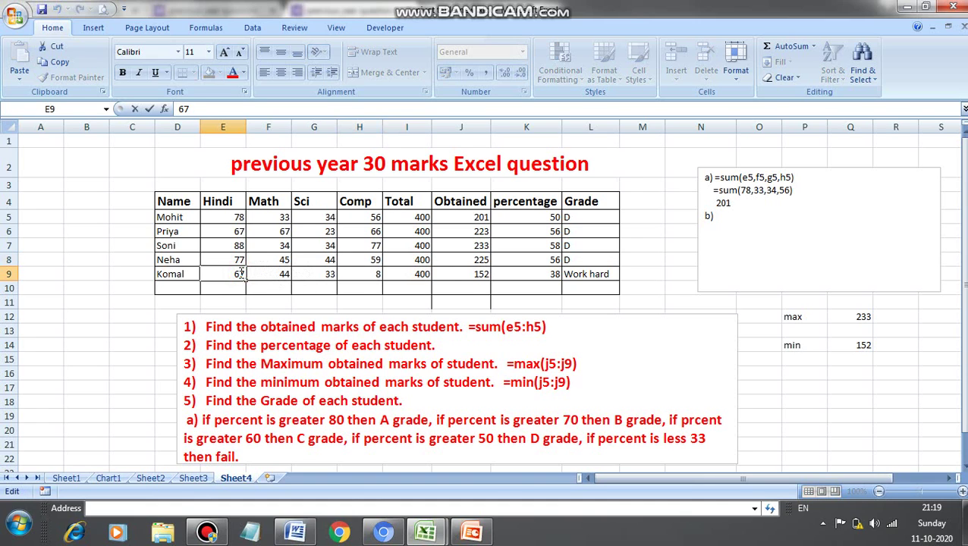
{"action": "key", "text": "BackSpace"}
{"action": "left_click", "coordinate": [373, 228]}
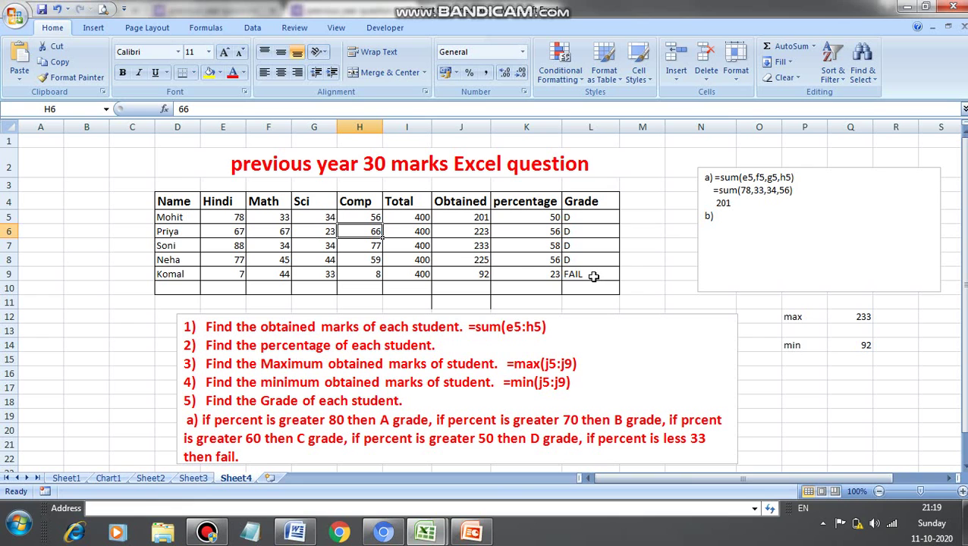
Zoom the sheet to 140% and review the results table and the grade formula in L6
{"action": "double_click", "coordinate": [963, 491]}
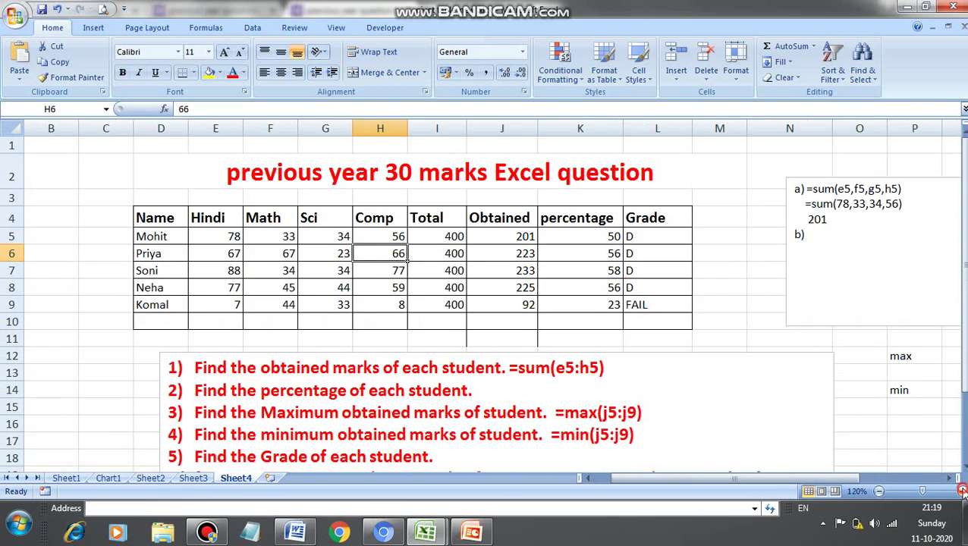
{"action": "double_click", "coordinate": [962, 491]}
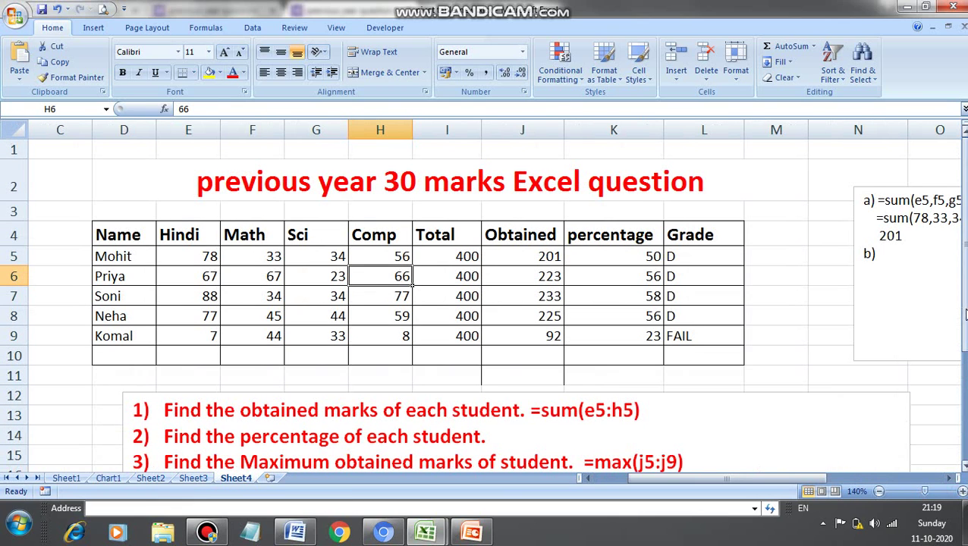
{"action": "left_click_drag", "start_coordinate": [966, 315], "coordinate": [964, 323]}
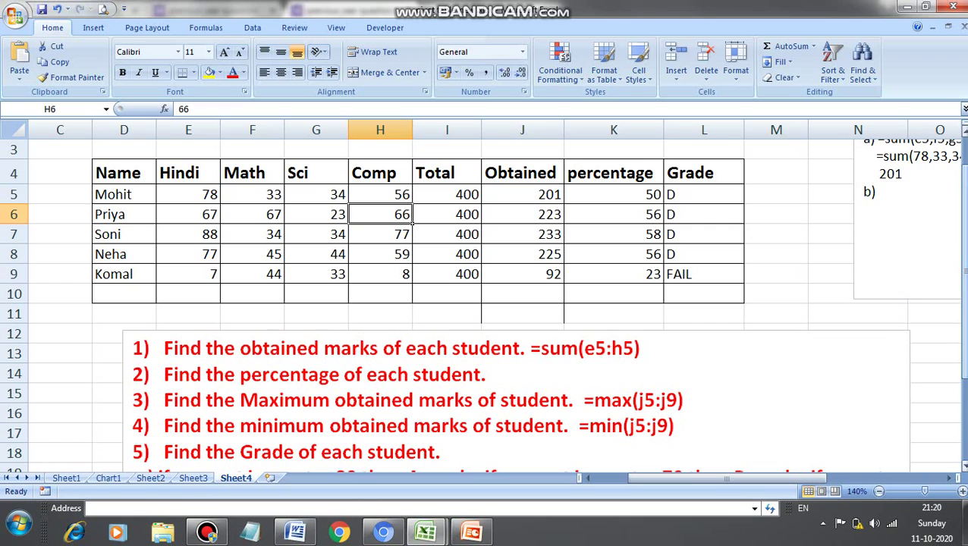
{"action": "left_click", "coordinate": [679, 220]}
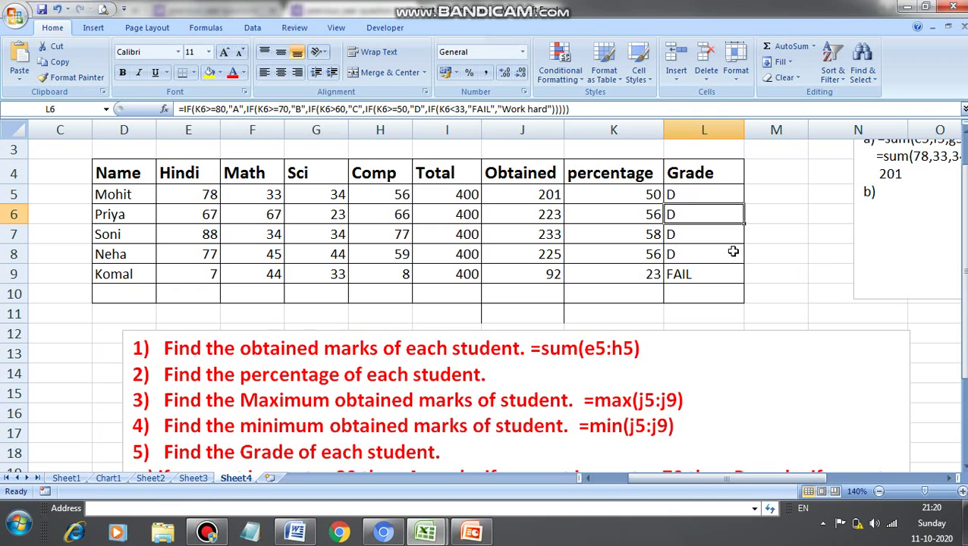
{"action": "left_click_drag", "start_coordinate": [964, 226], "coordinate": [964, 219]}
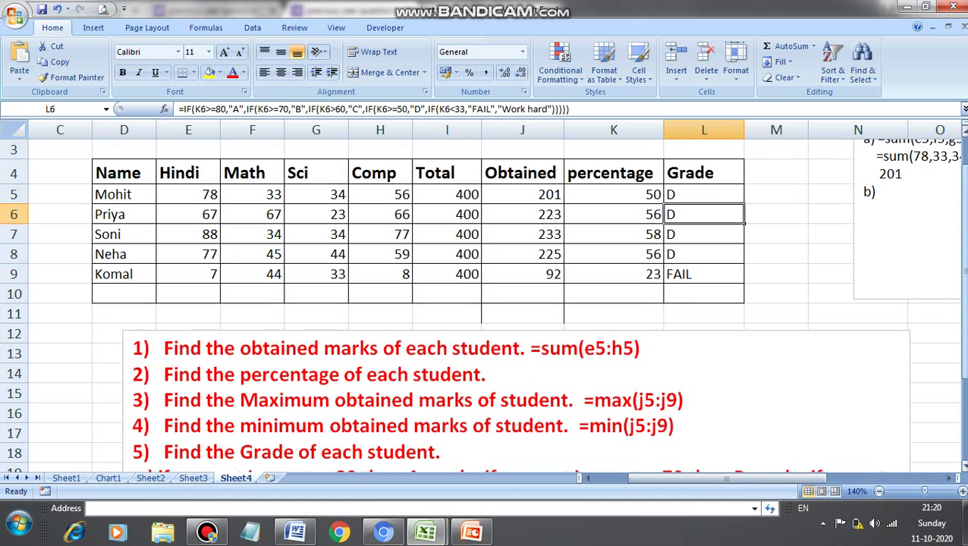
{"action": "left_click_drag", "start_coordinate": [964, 231], "coordinate": [965, 220]}
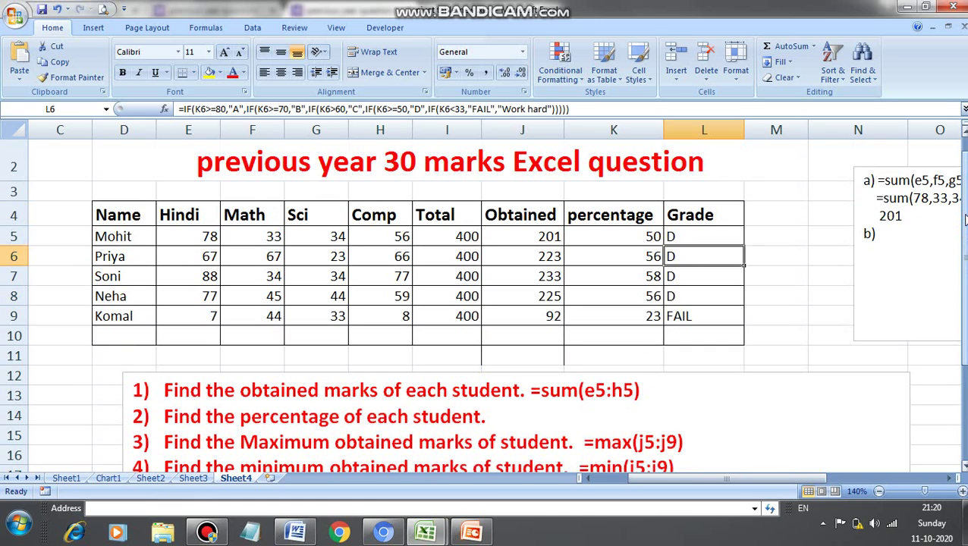